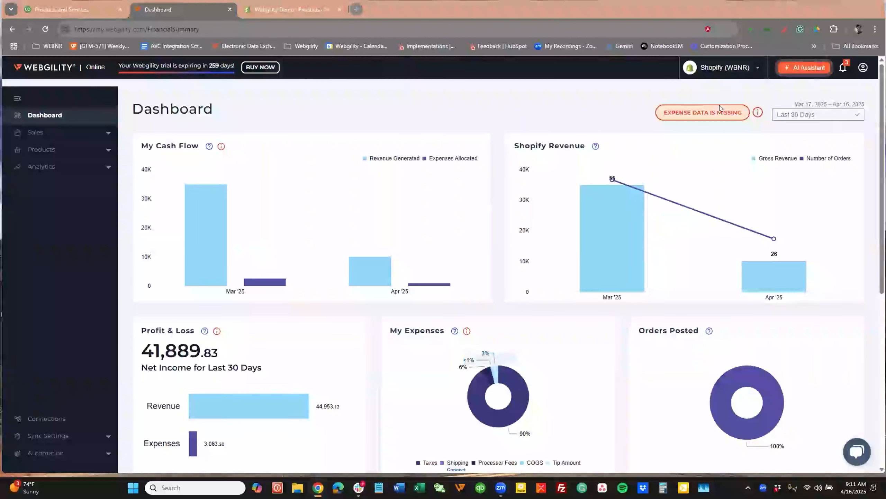
Look over the connected stores available for selection and open the list of sales orders.
click(756, 70)
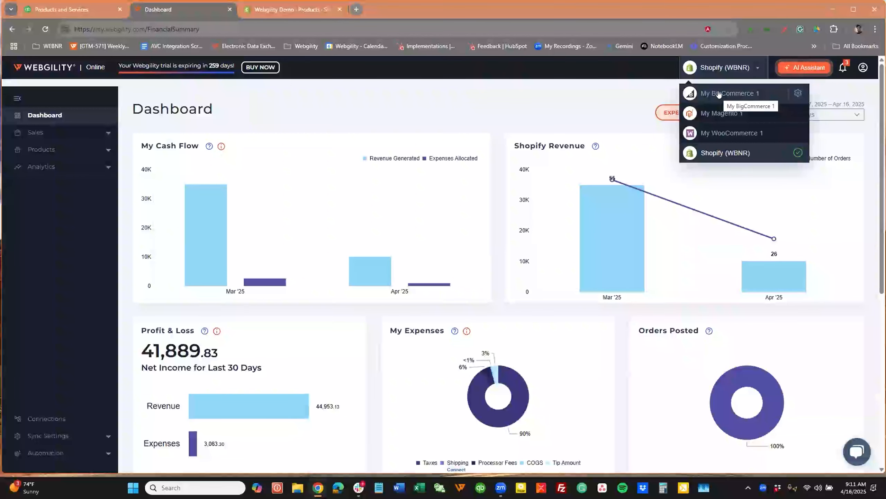
click(499, 102)
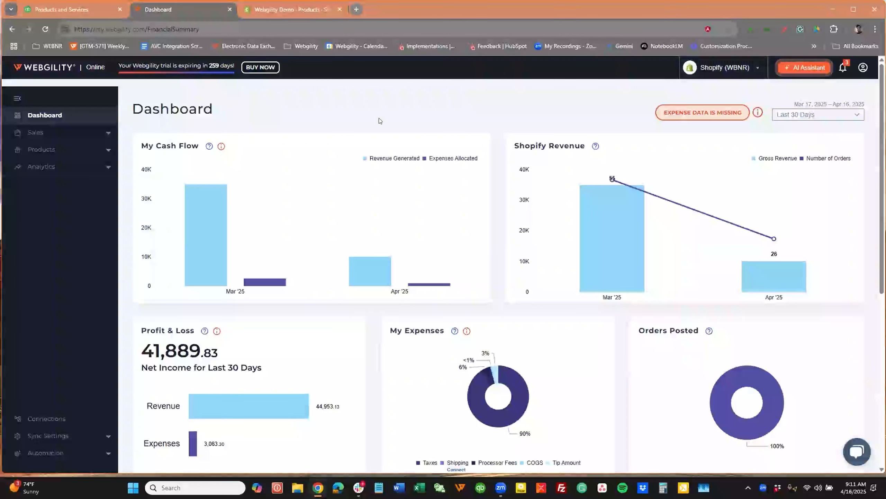
click(35, 132)
click(34, 151)
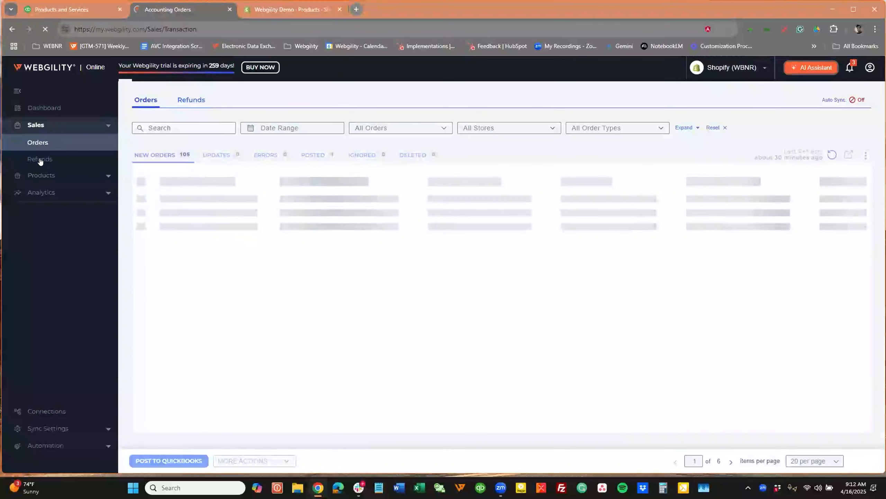
View the product catalog, open the Connections page and reveal the sync setting categories.
click(37, 175)
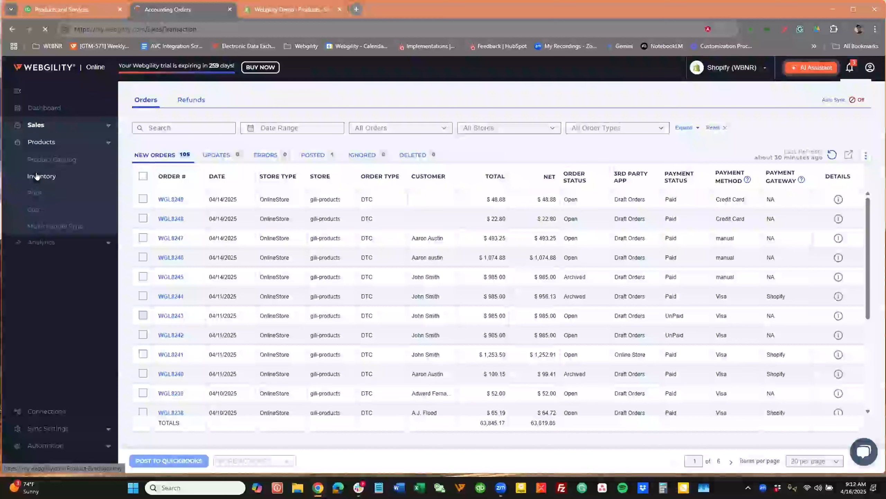
click(42, 192)
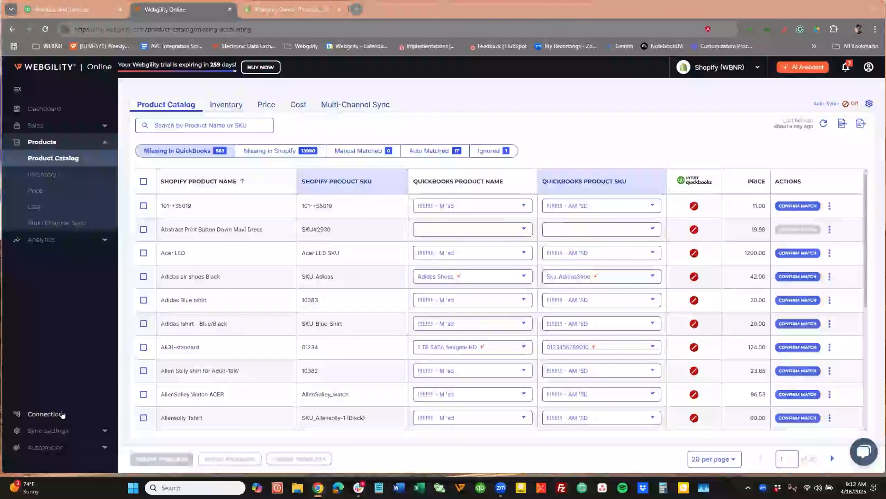
click(62, 413)
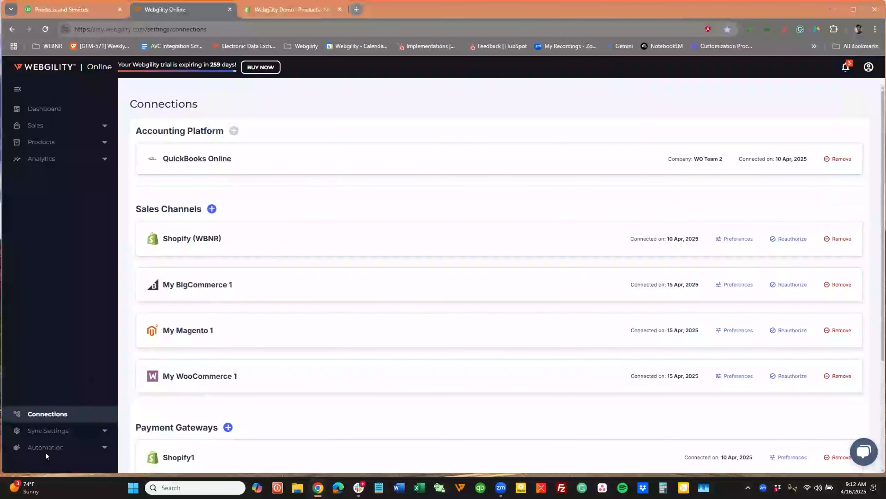
click(56, 431)
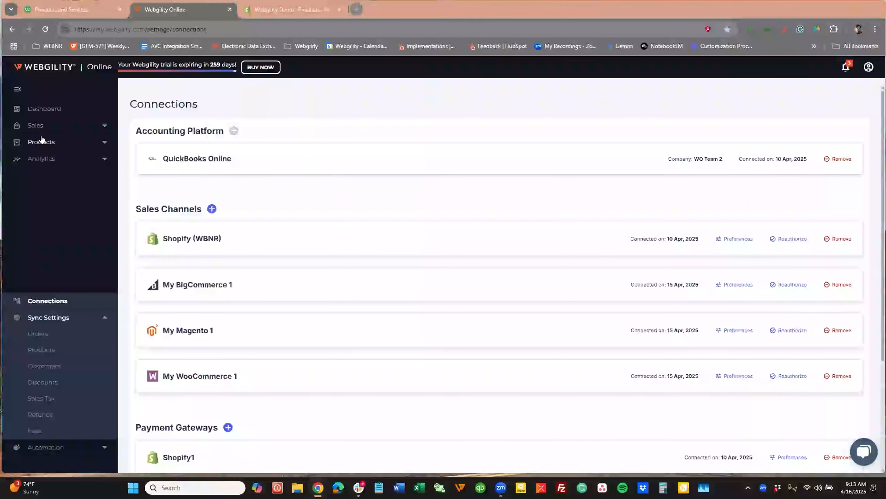
Search the auto-matched products in the product catalog for "Earbuds".
click(40, 141)
click(52, 156)
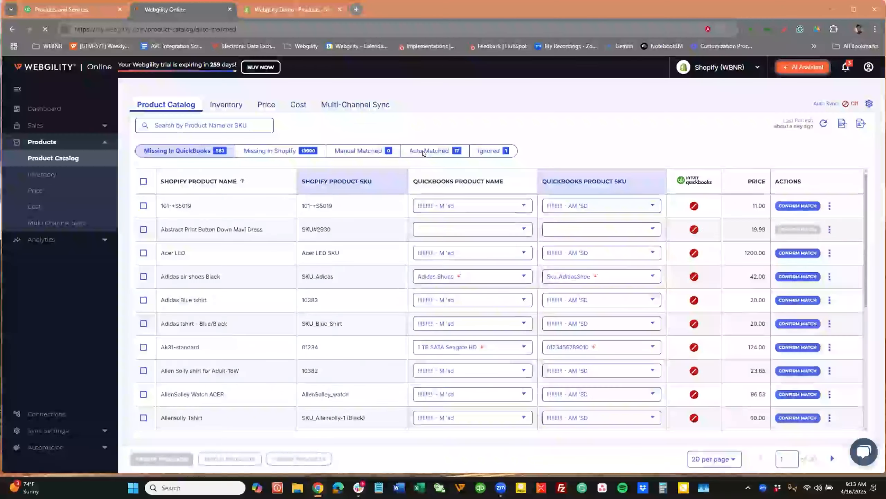
click(423, 151)
click(197, 123)
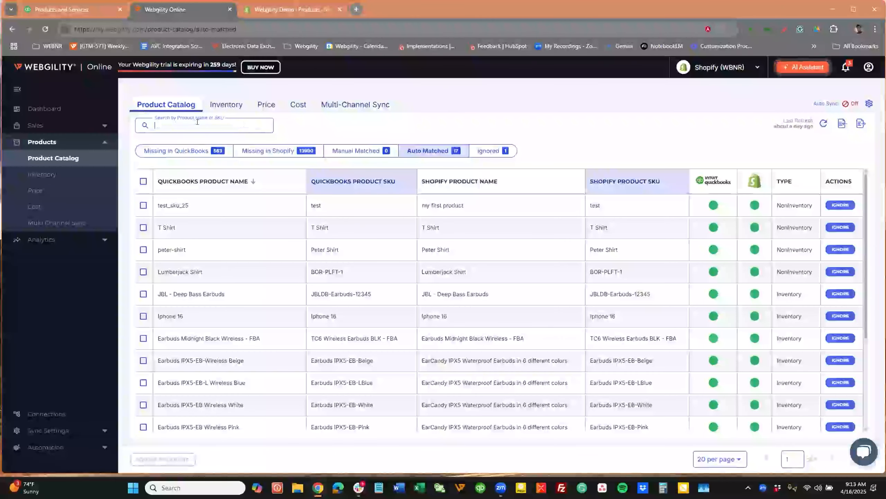
text(Ear)
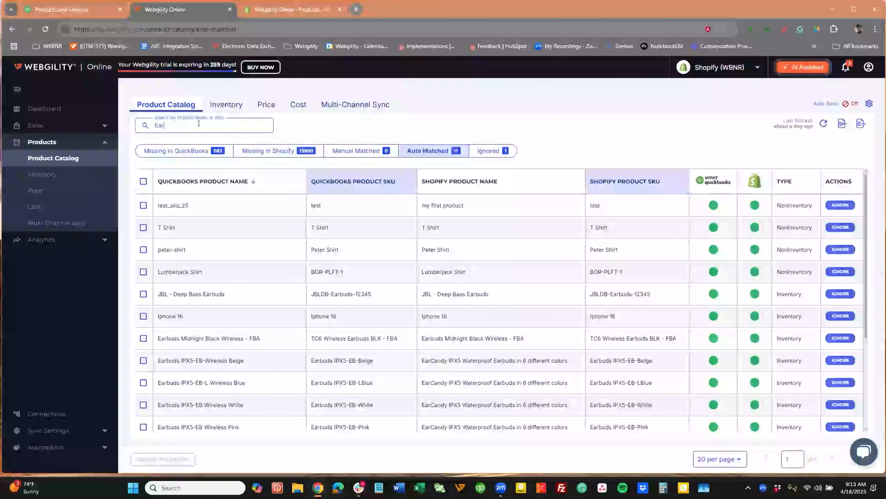
text(buds)
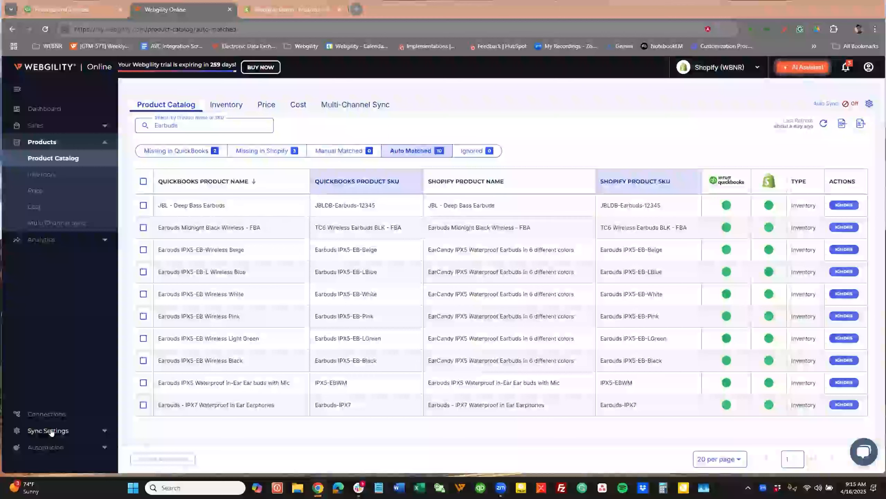
Open the product sync settings and examine the matching field options for the sales channel and for accounting.
click(51, 432)
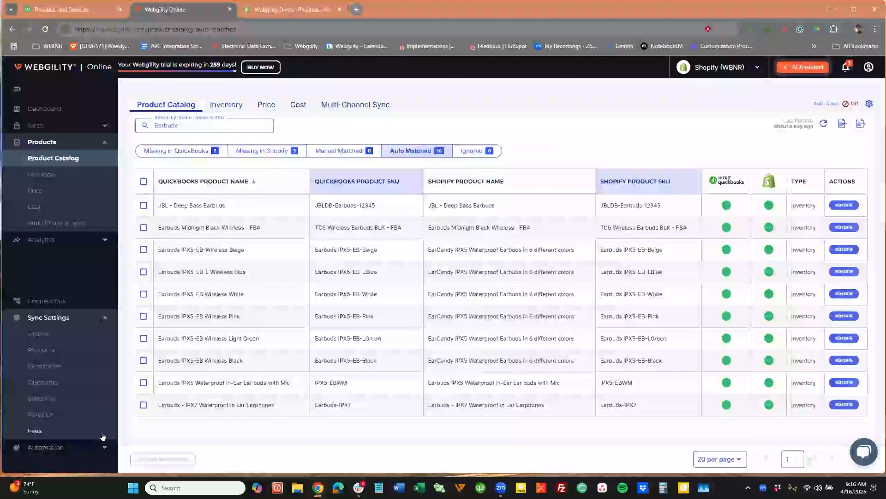
click(45, 350)
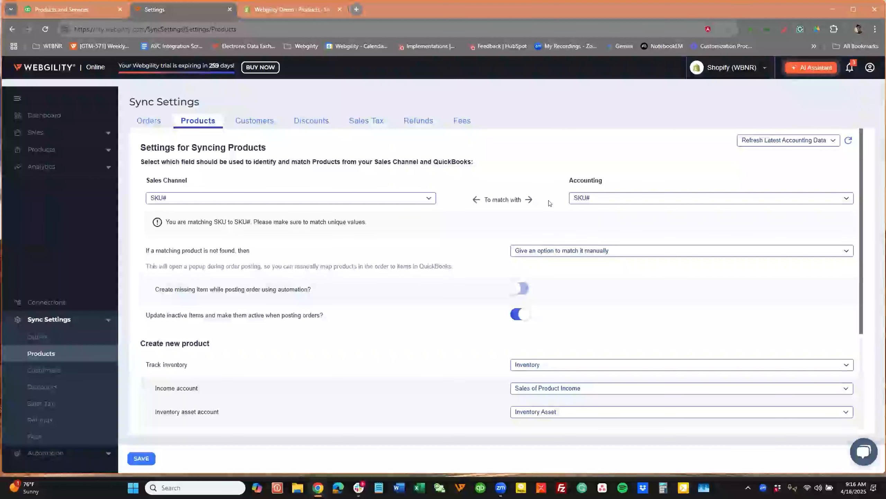
click(419, 196)
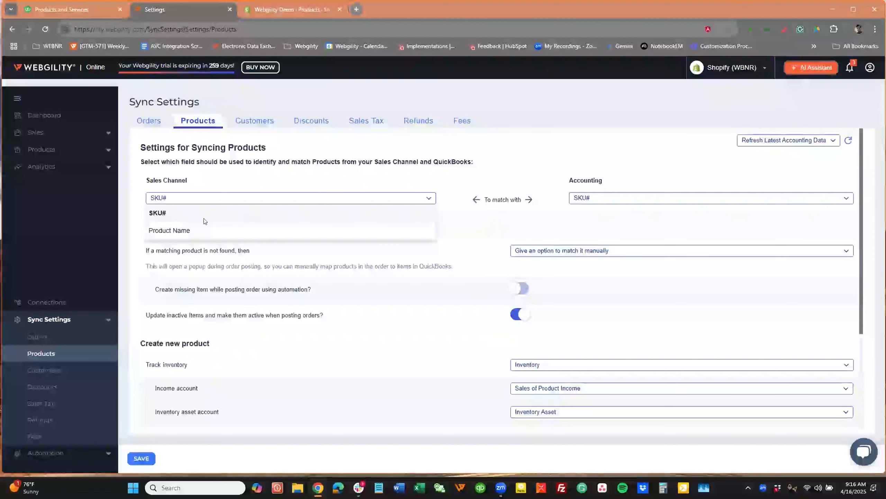
click(589, 201)
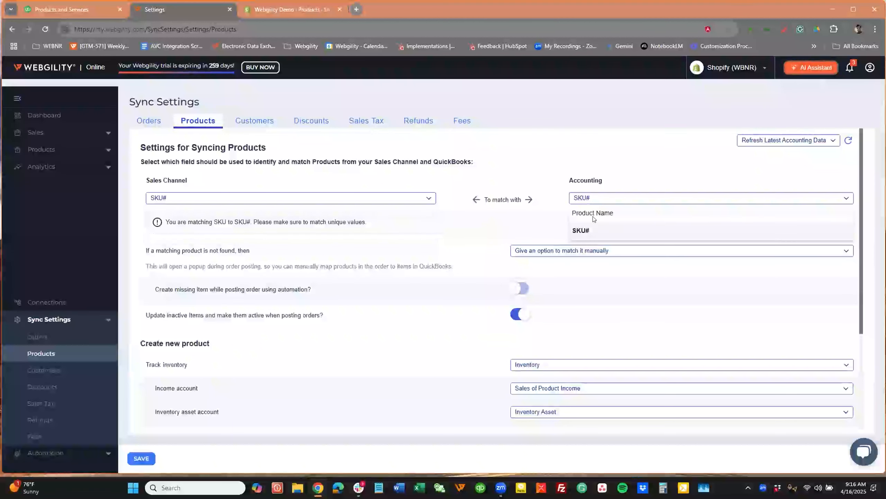
click(478, 220)
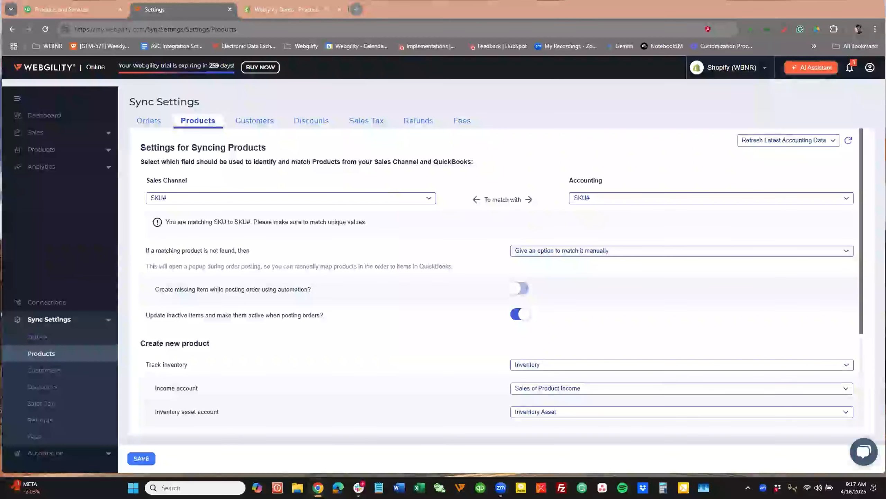
Switch to Shopify, open the product Earbuds Blue Wireless from Tozo and examine its pricing, SKU and San Francisco stock.
click(382, 122)
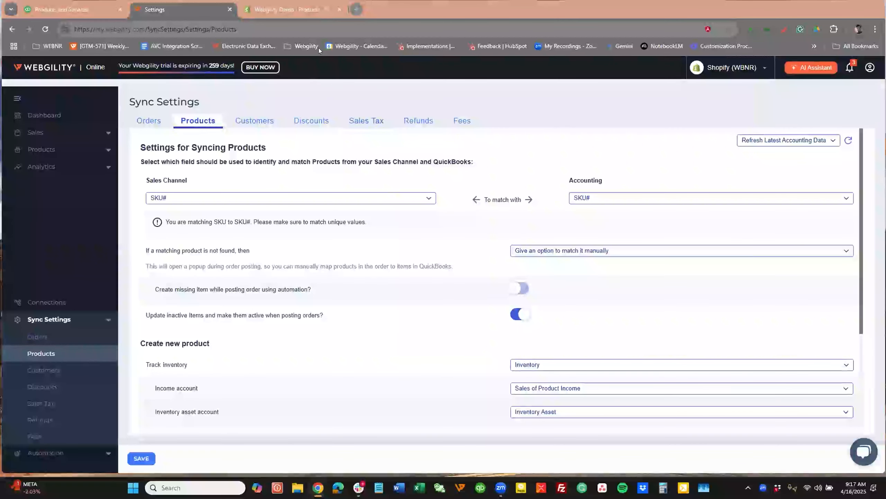
click(298, 7)
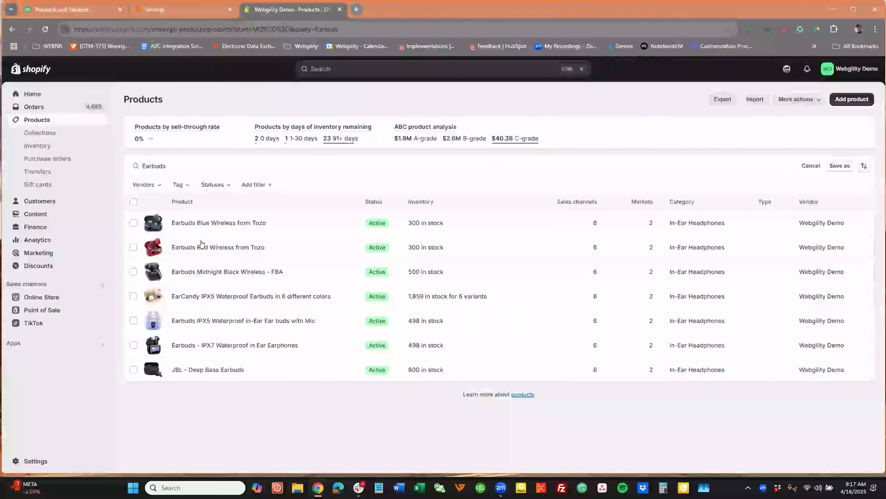
click(221, 222)
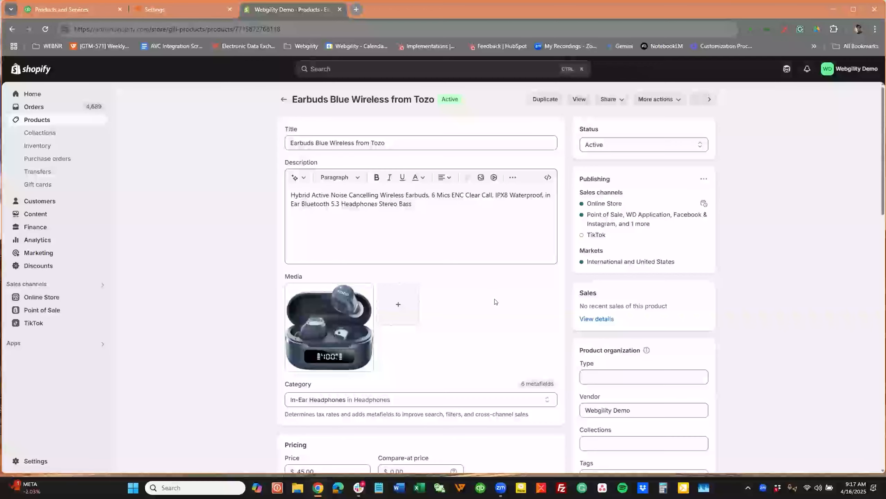
scroll(496, 301, down, 5)
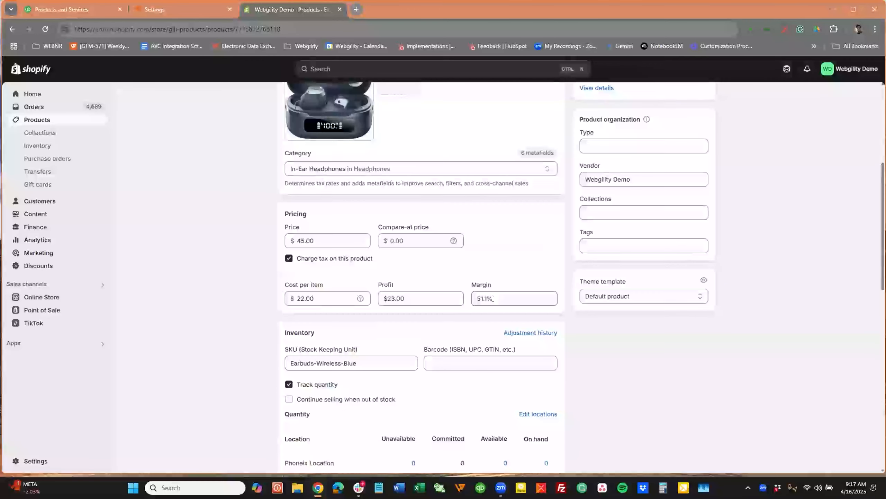
scroll(286, 380, down, 2)
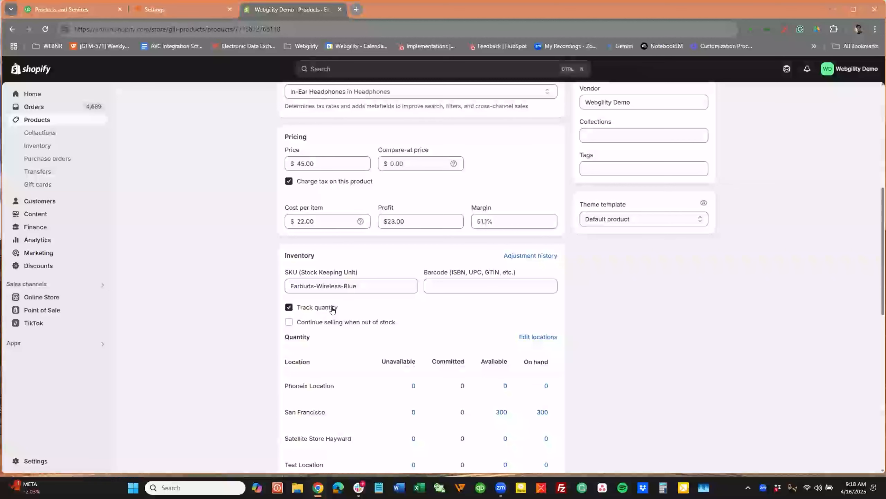
mouse_move(452, 353)
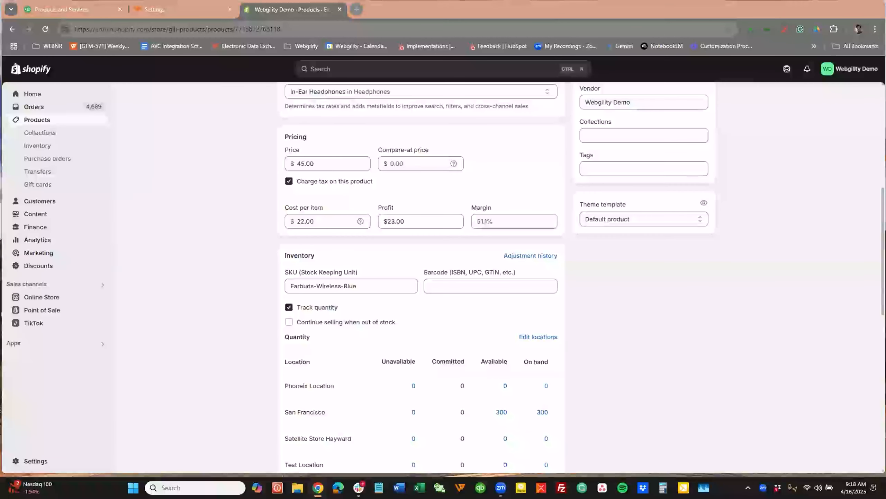
scroll(653, 365, down, 2)
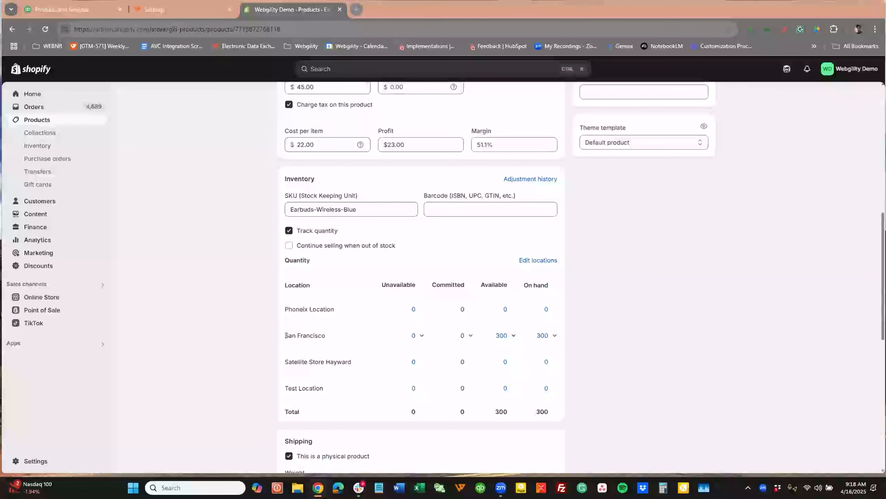
triple_click(311, 335)
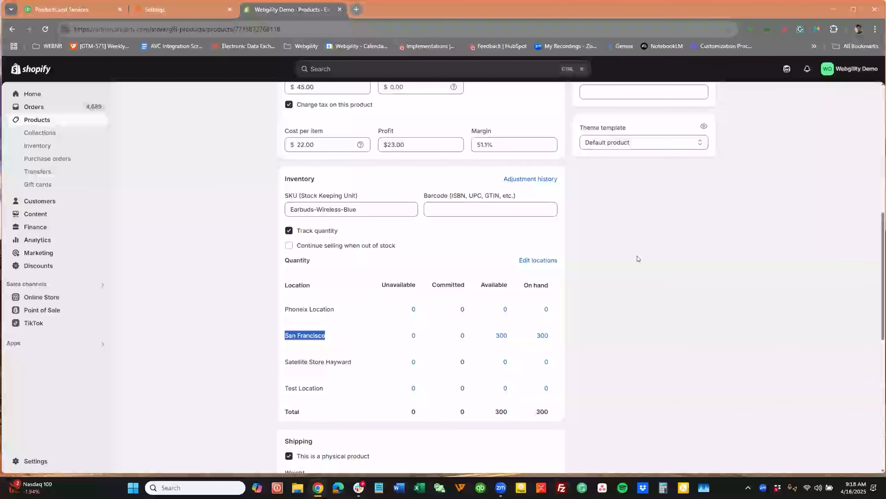
scroll(643, 259, up, 10)
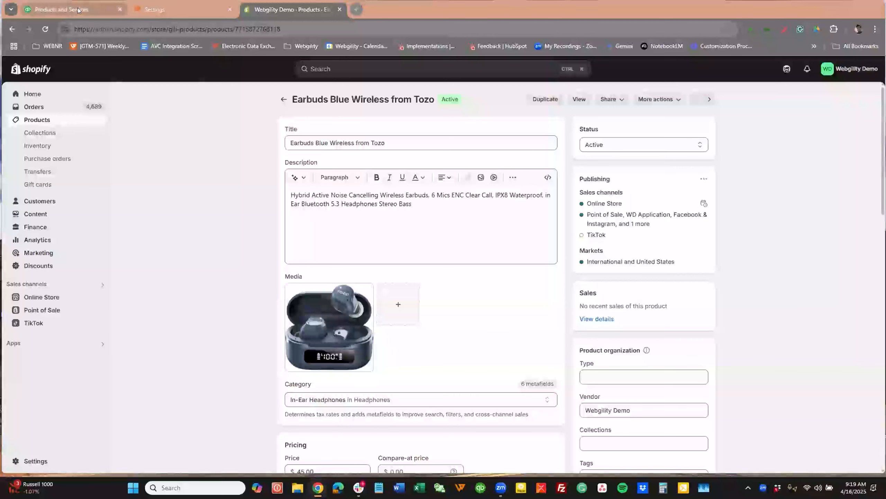
Switch back to Webgility and list the auto-matched products in the product catalog.
click(158, 10)
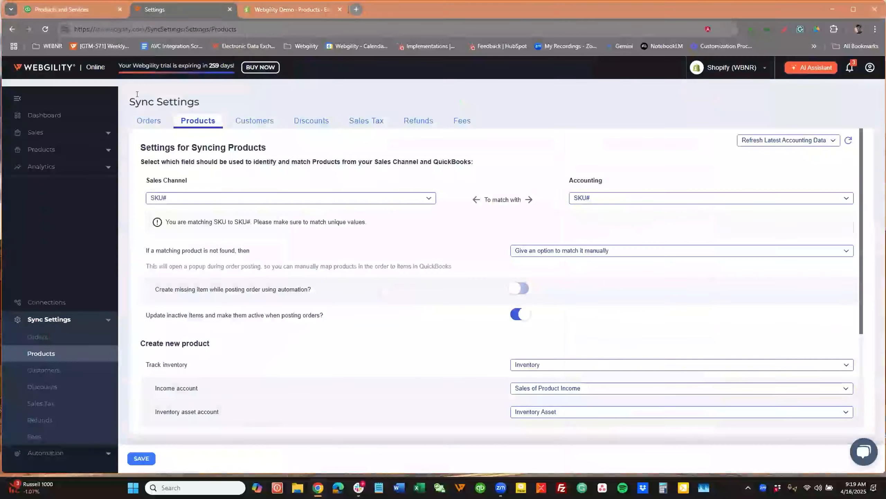
click(43, 149)
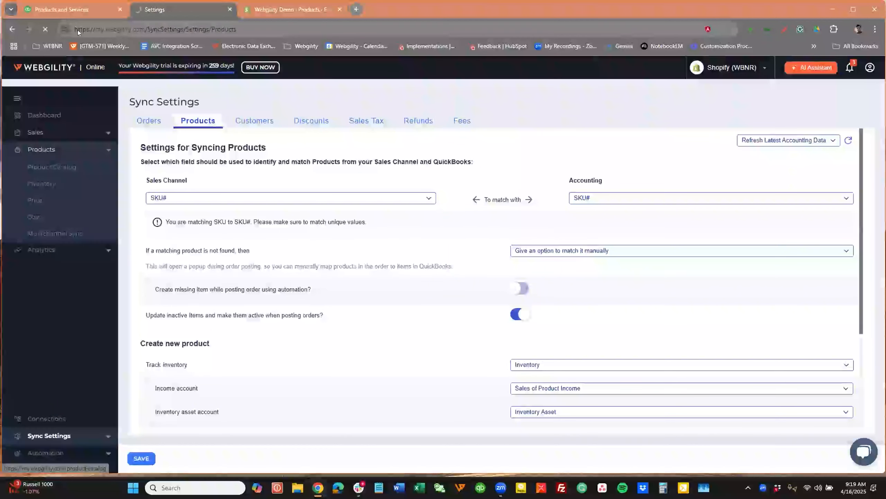
click(47, 166)
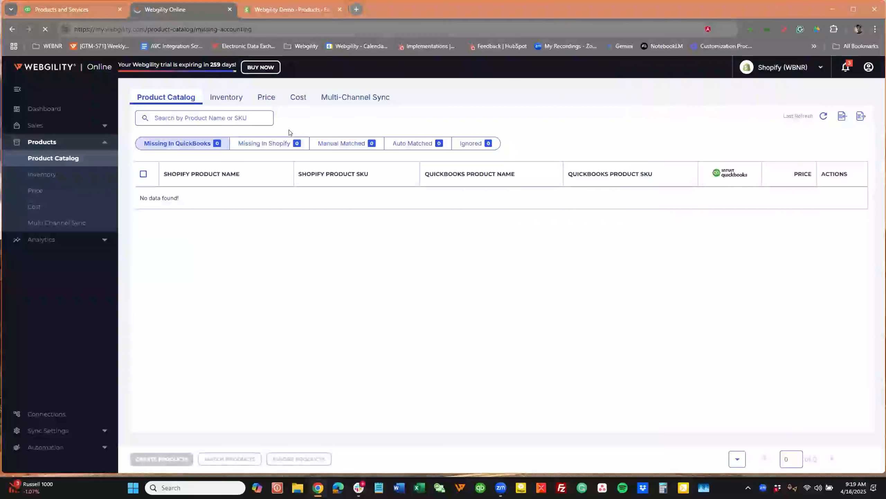
click(403, 144)
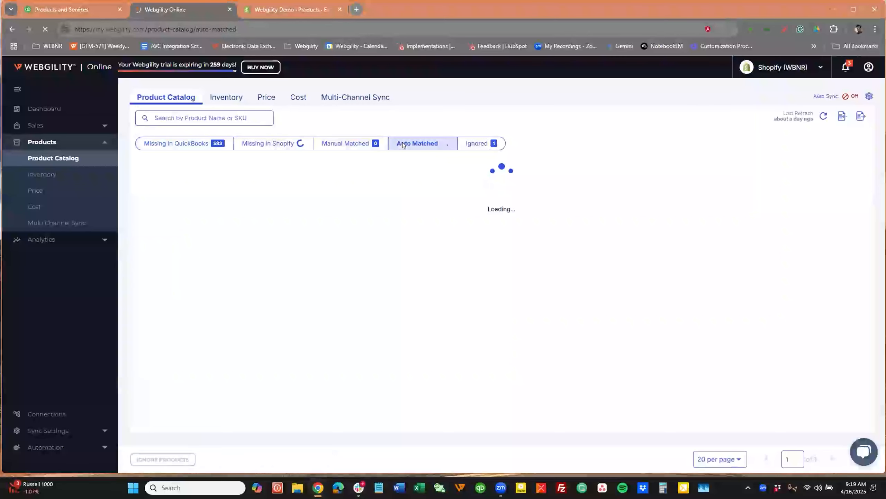
Switch to QuickBooks and look through the Earbuds items under Products and Services.
click(83, 10)
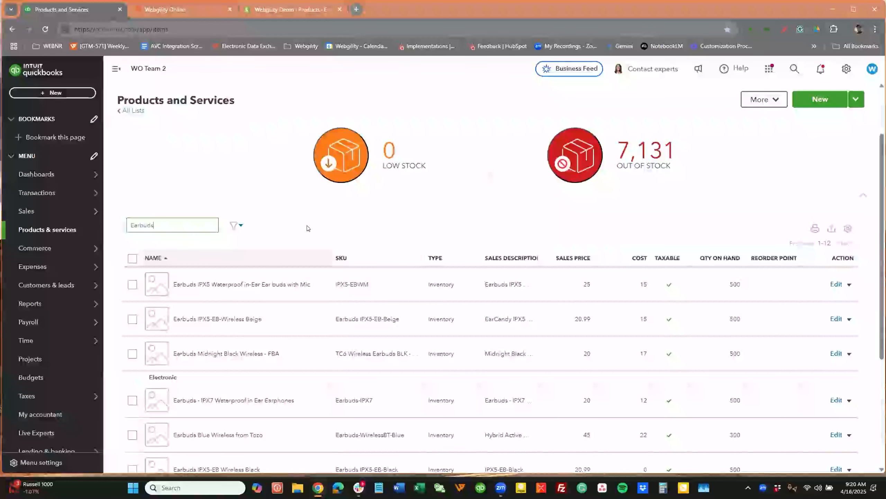
scroll(307, 228, down, 2)
click(154, 148)
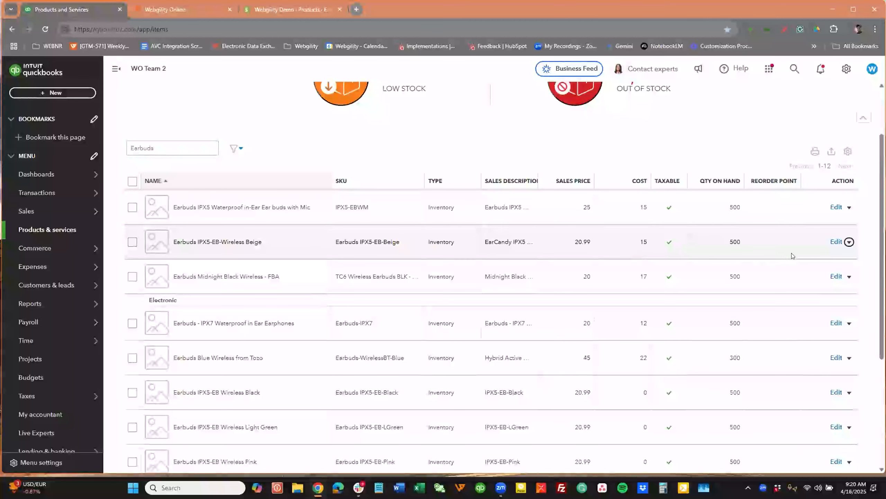
Open the Earbuds IPX5-EB-Wireless Beige item in QuickBooks, examine its inventory asset, income and expense accounts, and close it without saving.
click(835, 242)
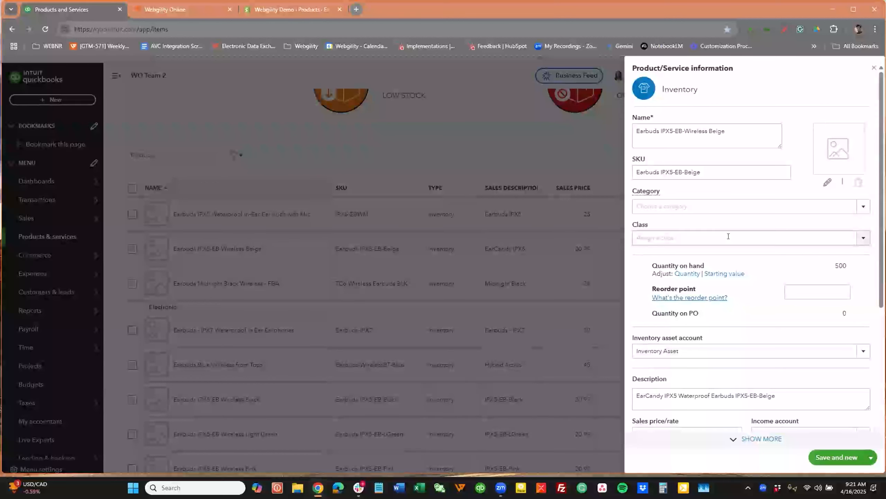
scroll(753, 253, down, 4)
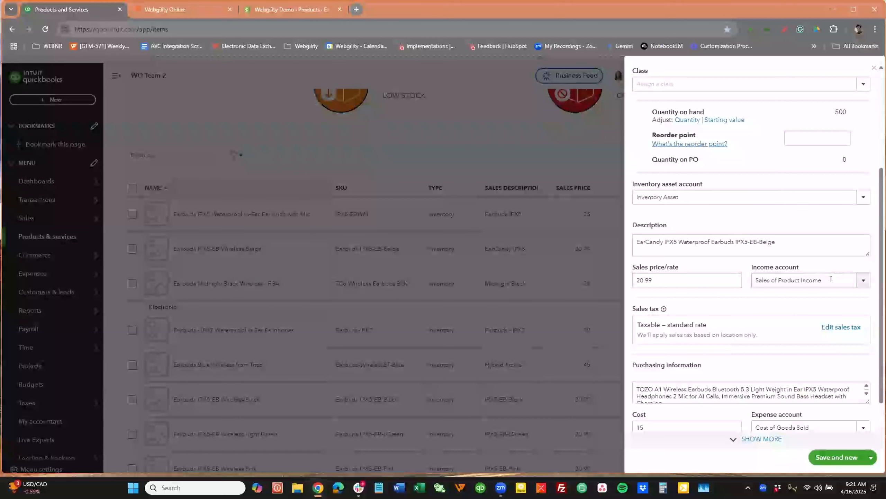
click(642, 197)
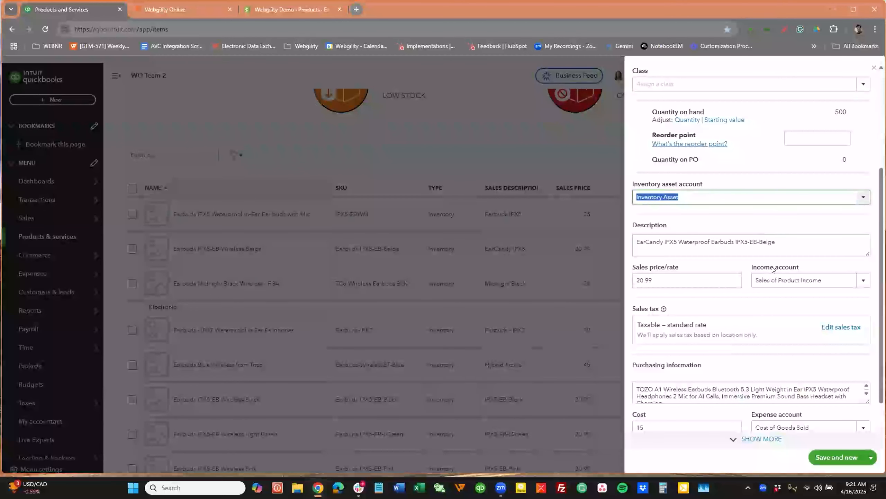
click(783, 283)
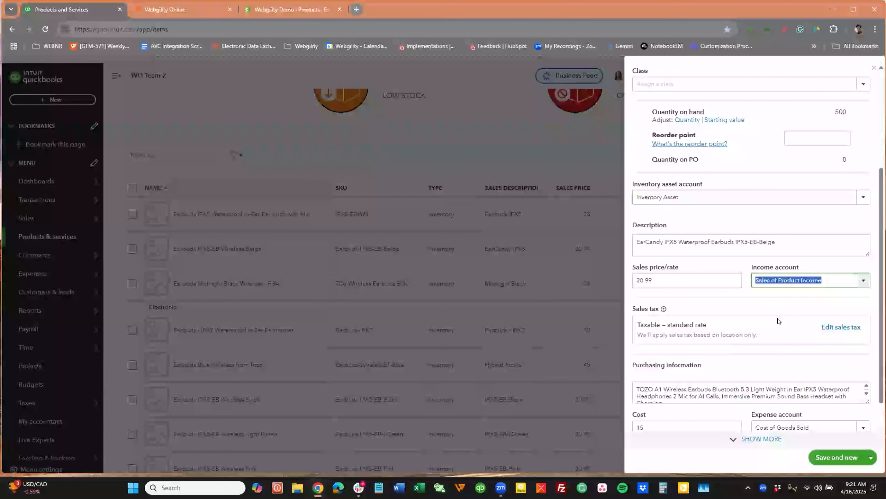
scroll(777, 321, down, 2)
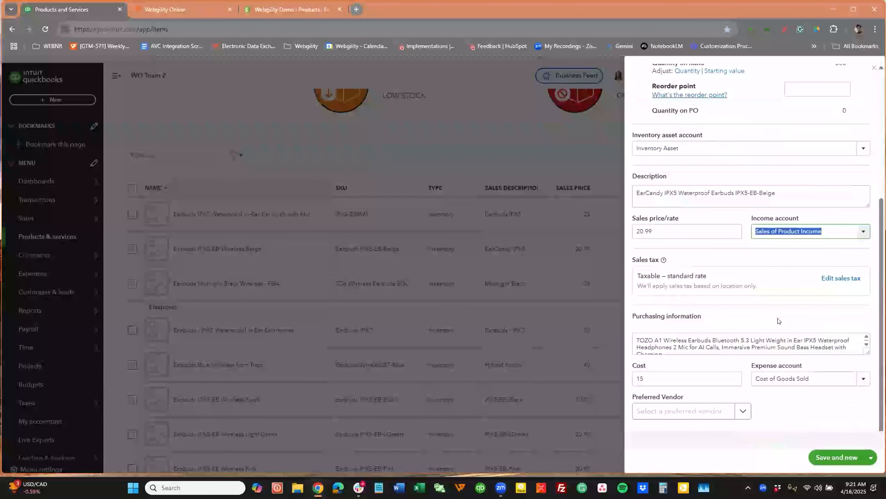
click(819, 376)
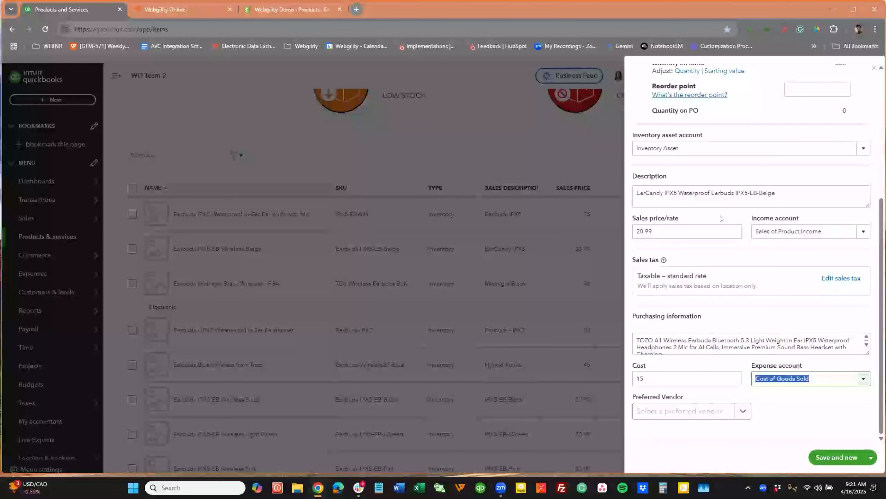
scroll(786, 174, up, 5)
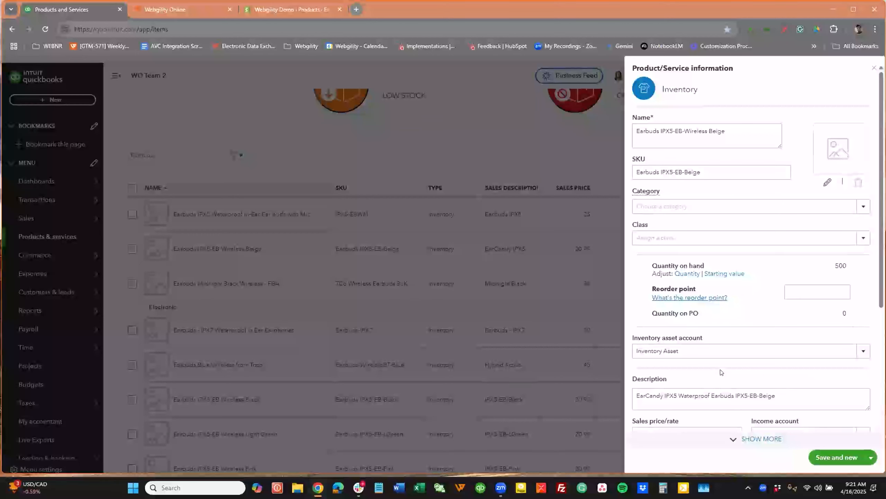
scroll(726, 367, down, 2)
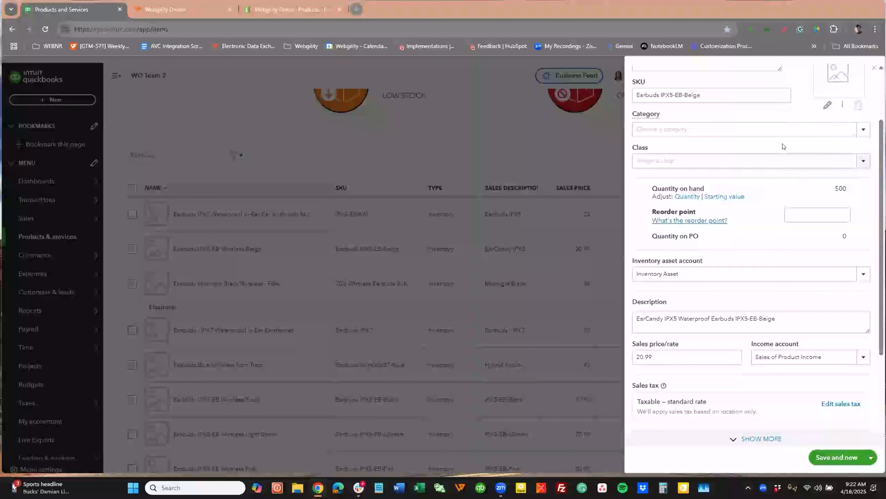
scroll(781, 144, up, 3)
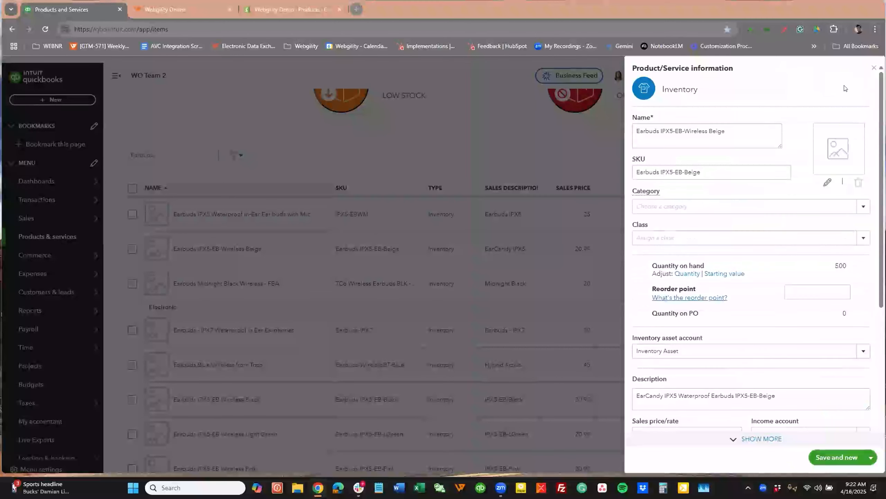
click(874, 68)
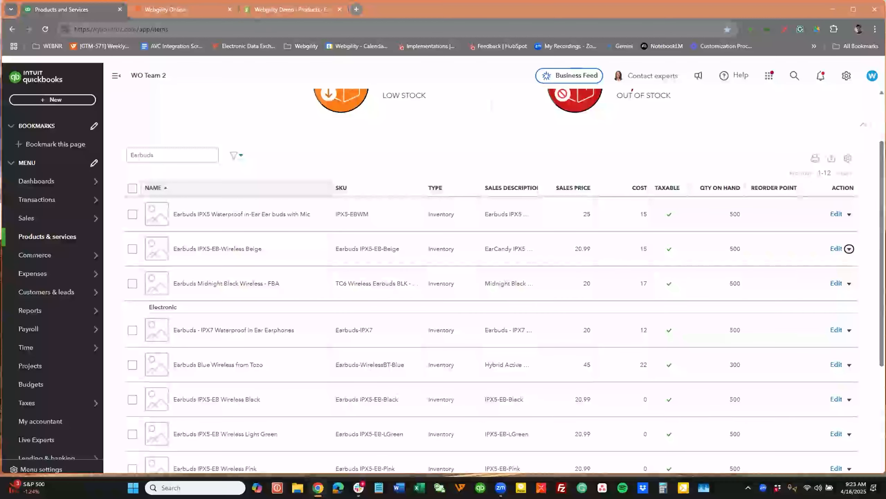
Switch back to Webgility and search the auto-matched products in the catalog for Earbuds.
click(196, 9)
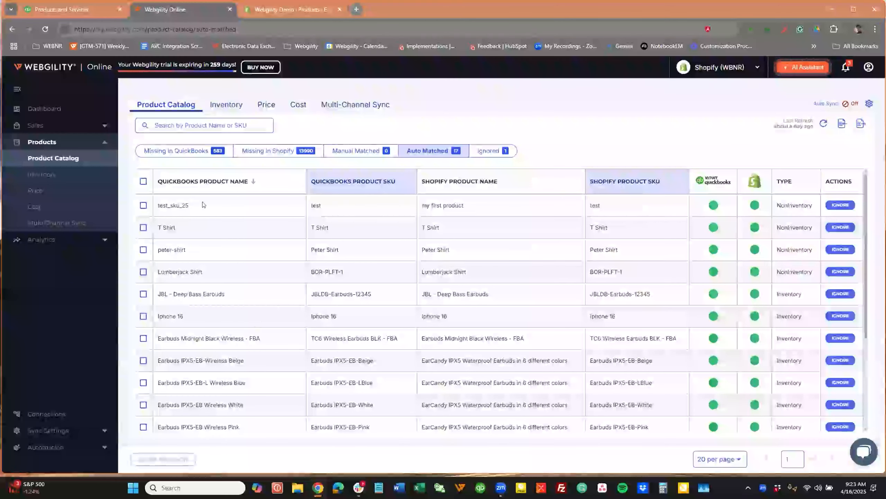
click(184, 122)
text(Earbud)
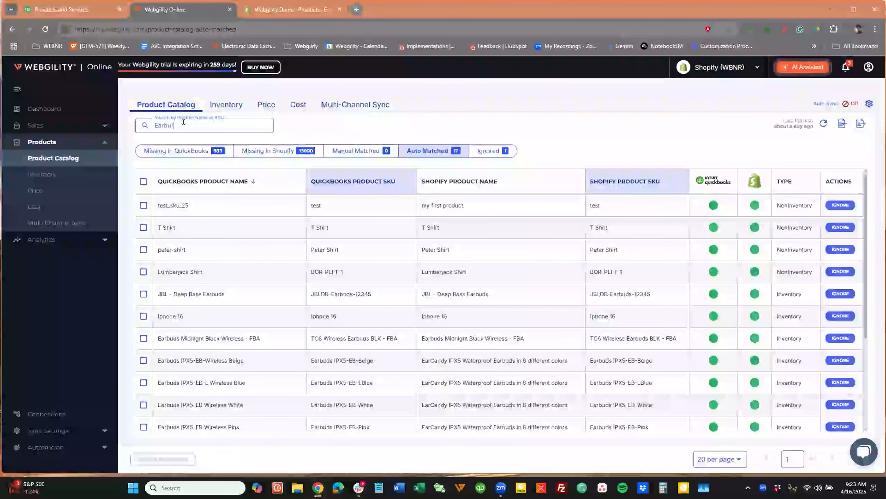
text(s)
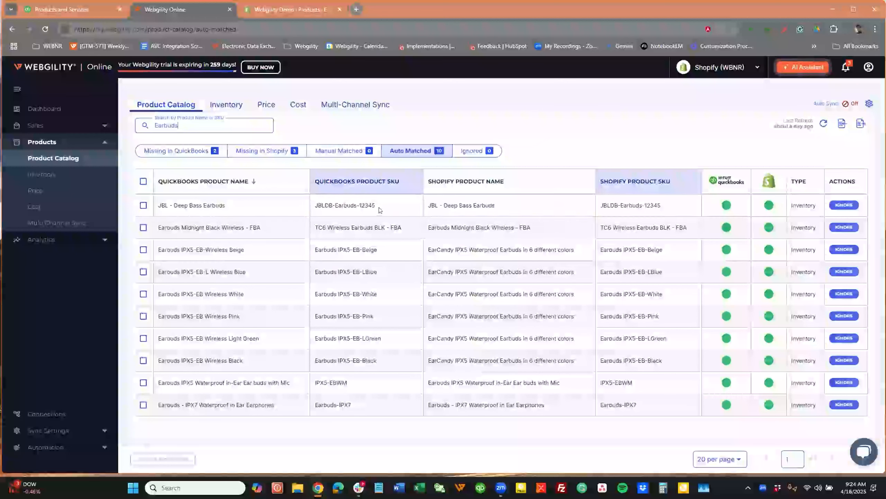
Compare the QuickBooks and Shopify SKUs of the auto-matched Earbuds IPX5-EB-Wireless Beige product.
click(388, 249)
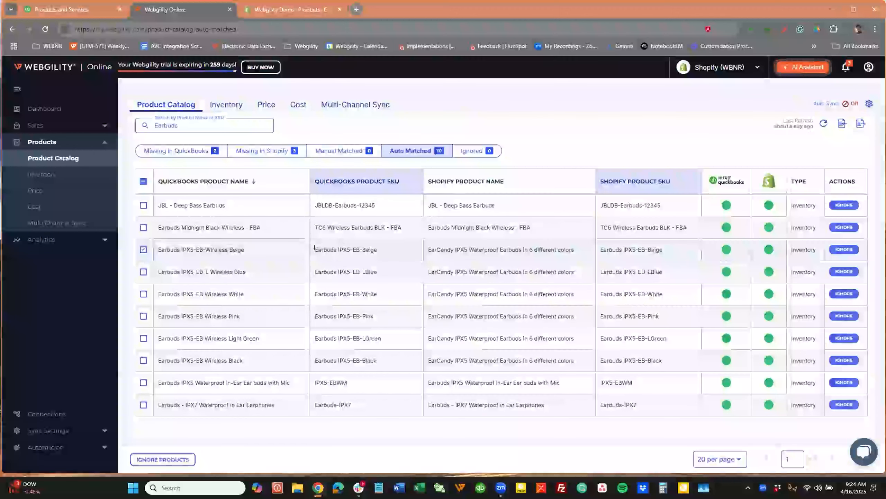
drag(315, 248, 397, 250)
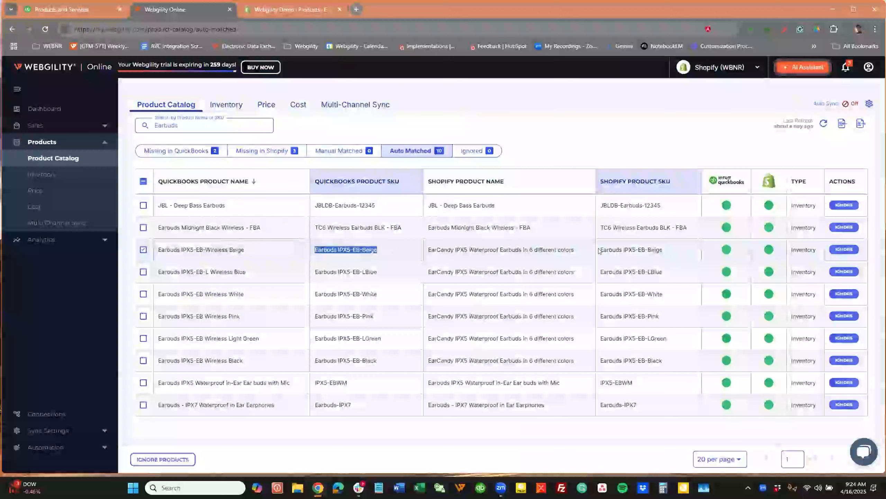
drag(600, 247, 674, 250)
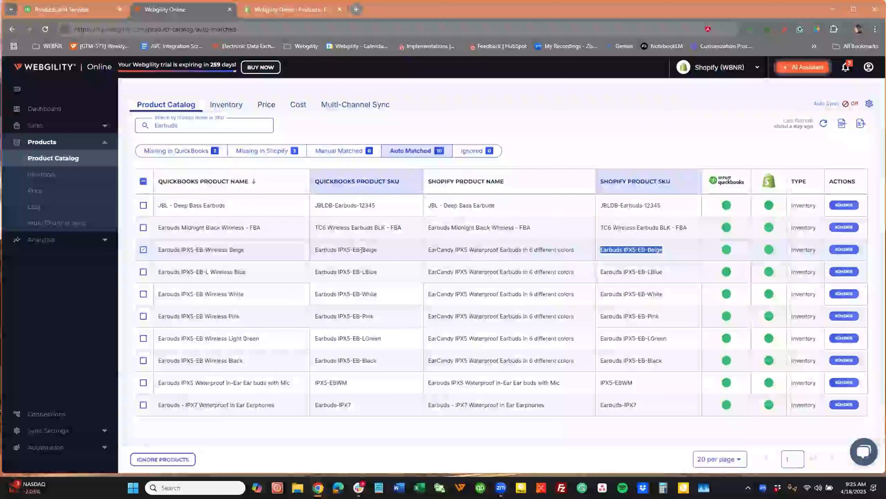
drag(314, 248, 396, 250)
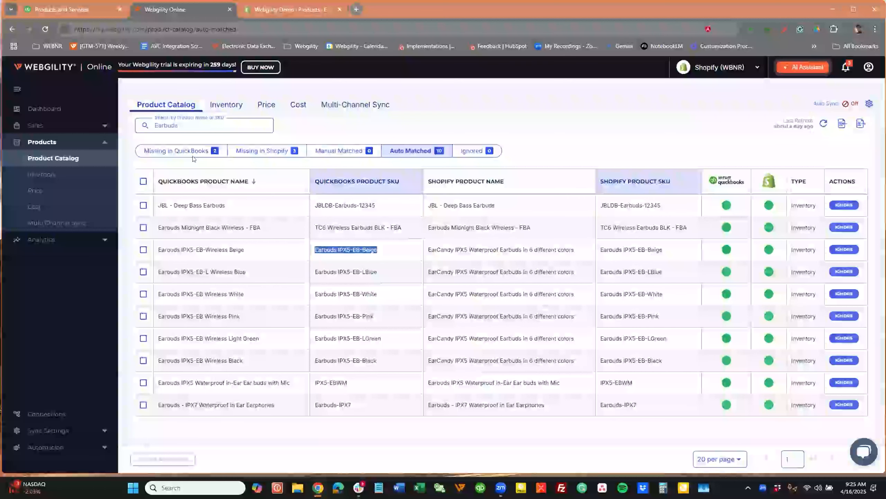
Among the products missing in QuickBooks, confirm the match of Earbuds Blue Wireless from Tozo with QuickBooks SKU Earbuds-WirelessBT-Blue.
click(185, 152)
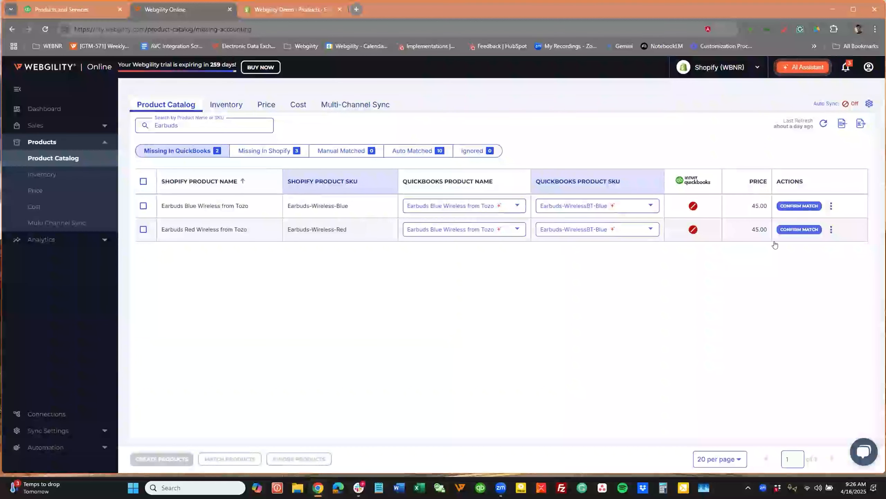
click(800, 205)
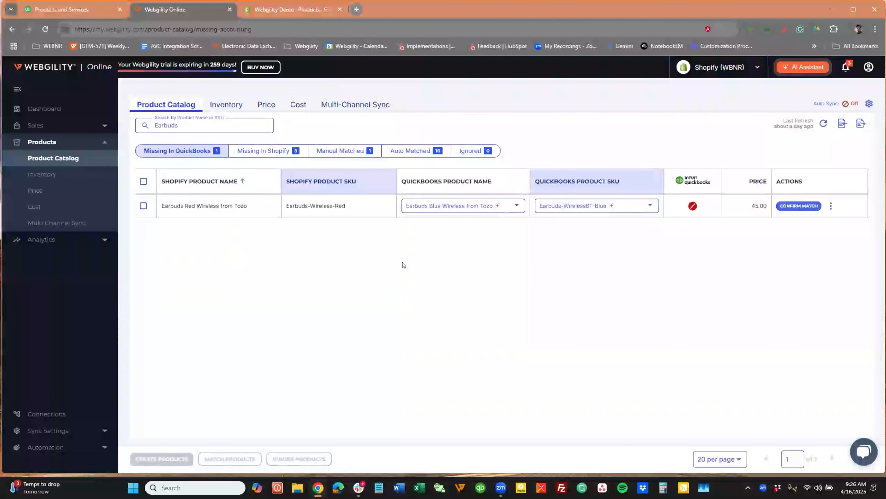
Check the AI-suggested QuickBooks SKUs for Earbuds Red Wireless from Tozo, and list the manually matched products.
click(356, 206)
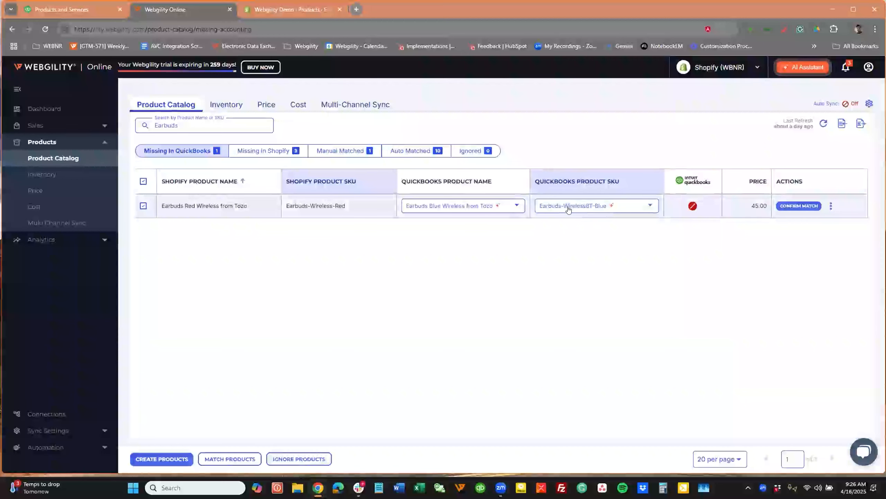
click(649, 205)
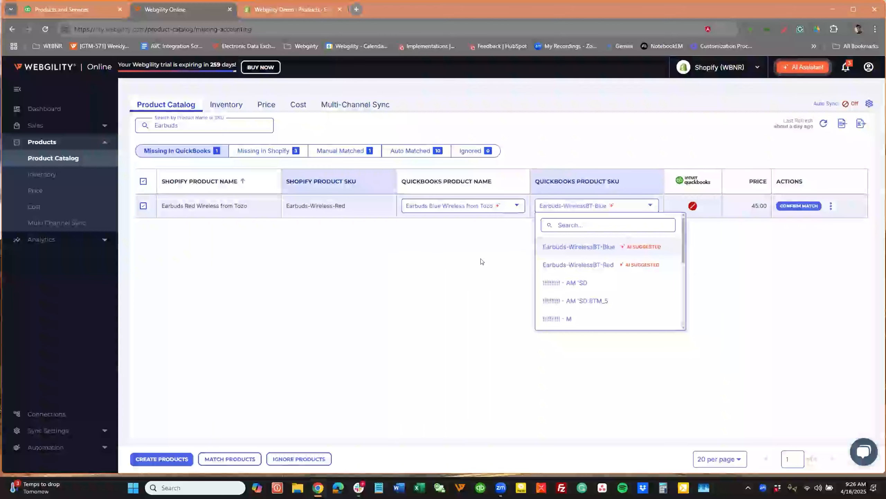
click(431, 251)
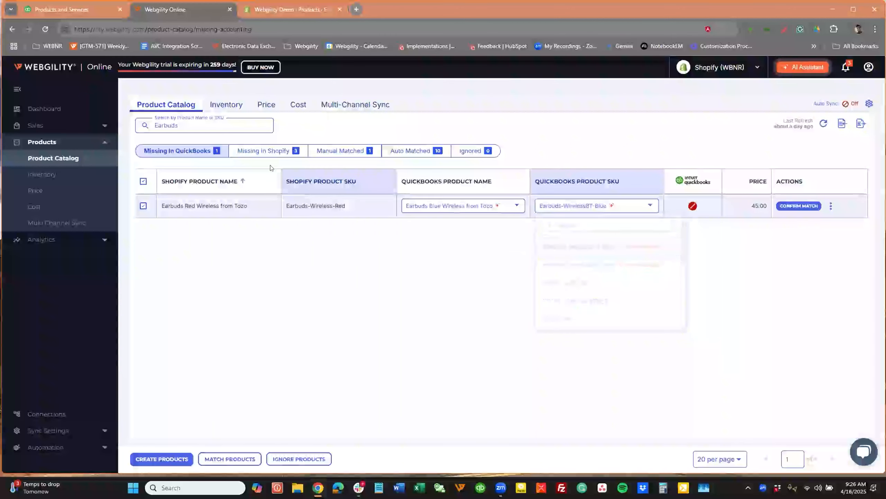
click(337, 151)
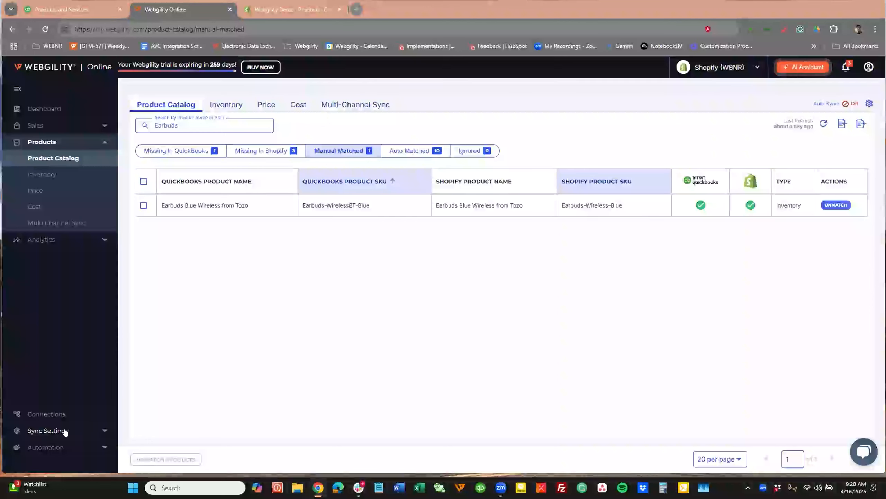
Open the sales orders, examine the item SKUs in the first new order's details, and close the details.
click(35, 125)
click(39, 141)
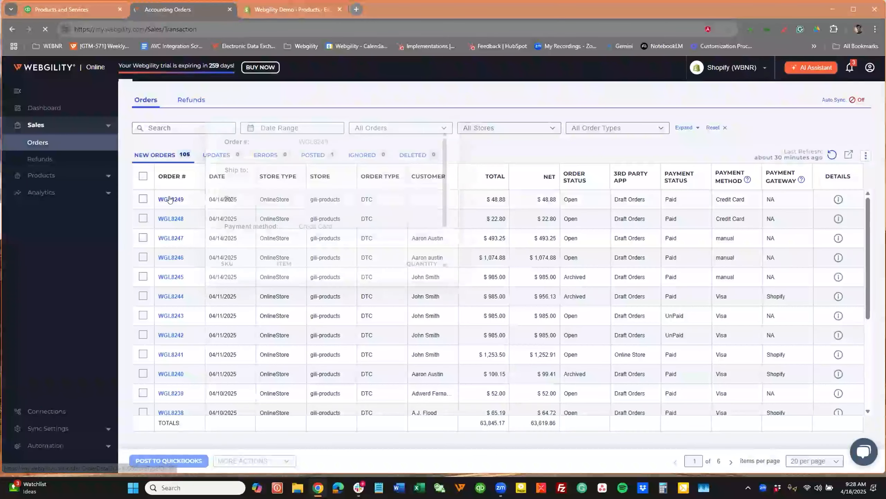
click(170, 199)
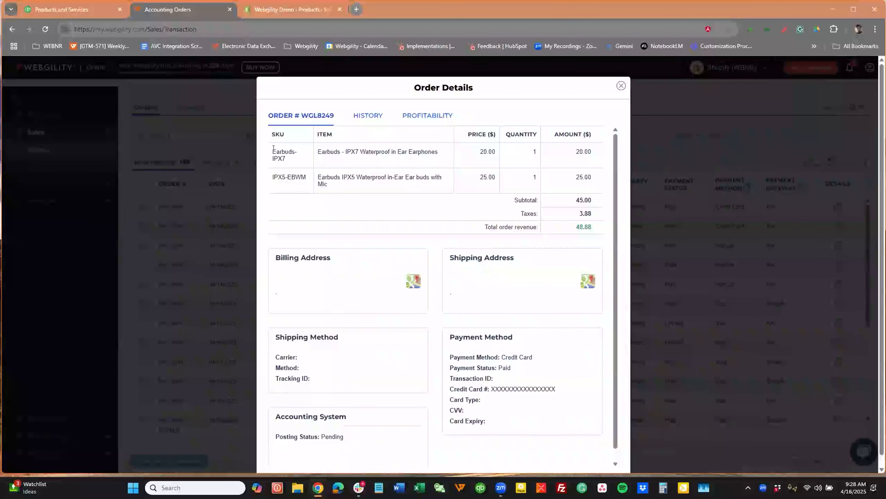
drag(272, 151, 307, 179)
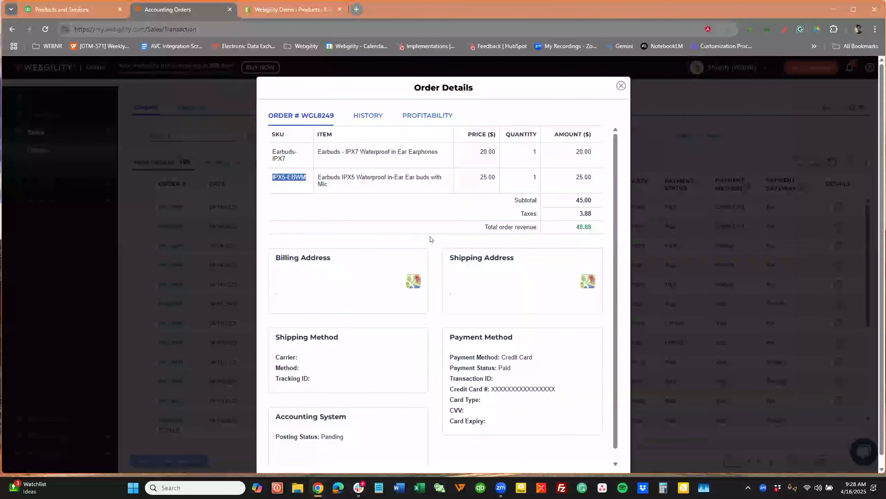
click(620, 87)
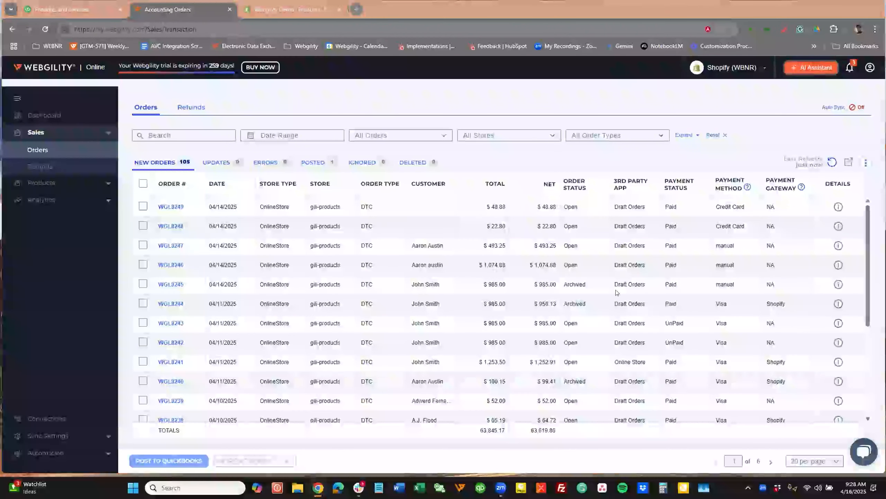
Try to sync the Lumberjack Shirt (SKU BOR-PLFT-4) inventory from QuickBooks to the store, and clear its selection.
click(51, 182)
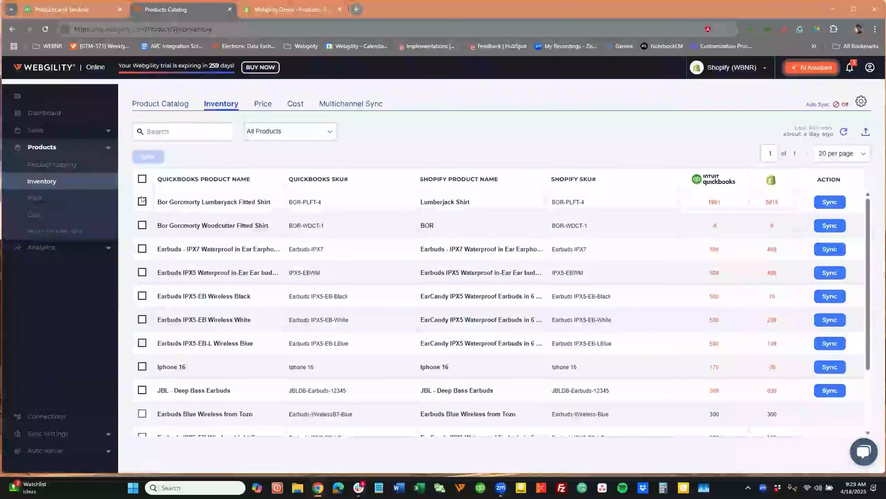
click(142, 204)
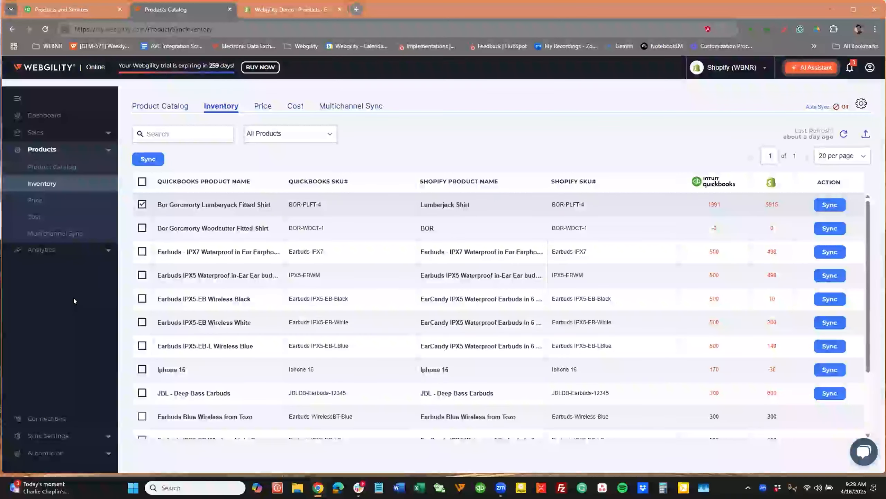
click(830, 205)
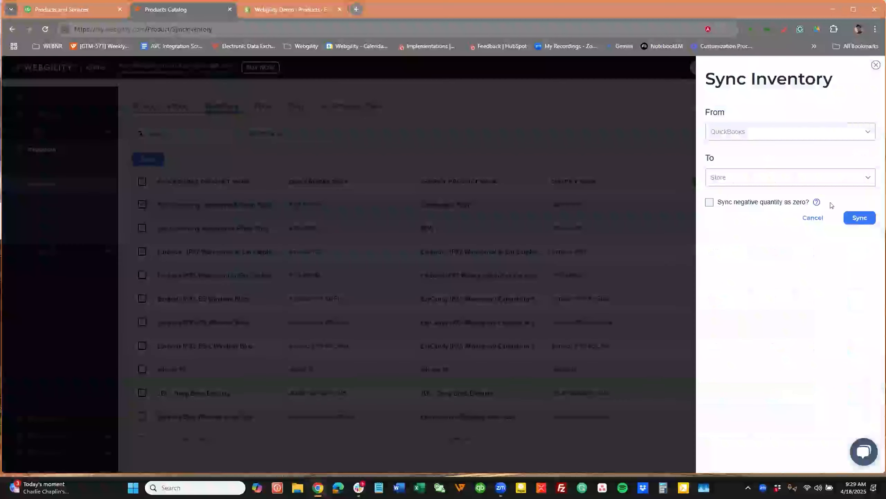
click(764, 132)
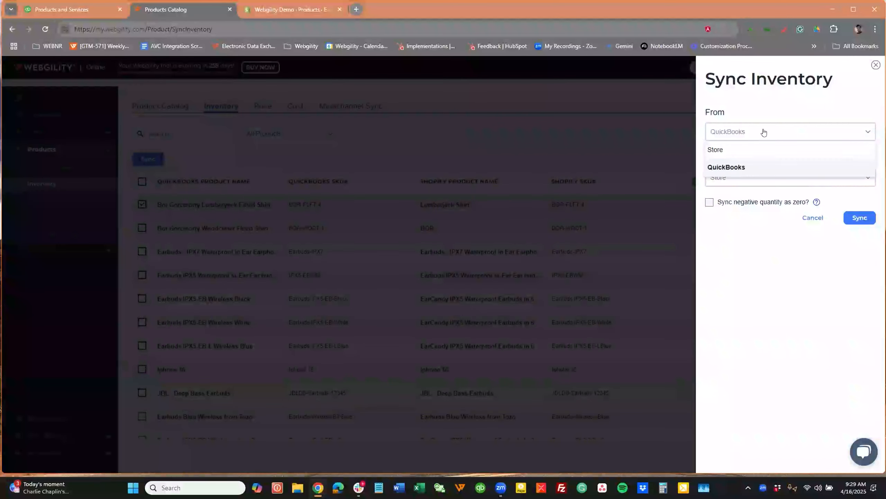
click(743, 167)
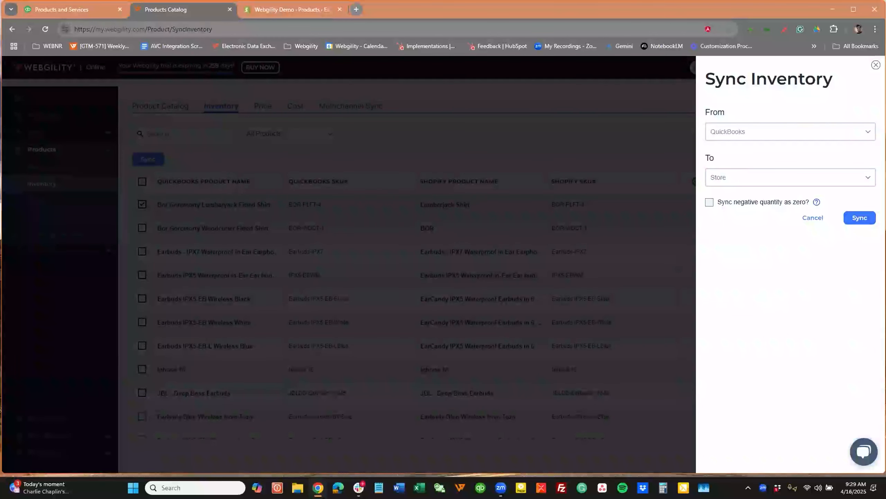
click(860, 218)
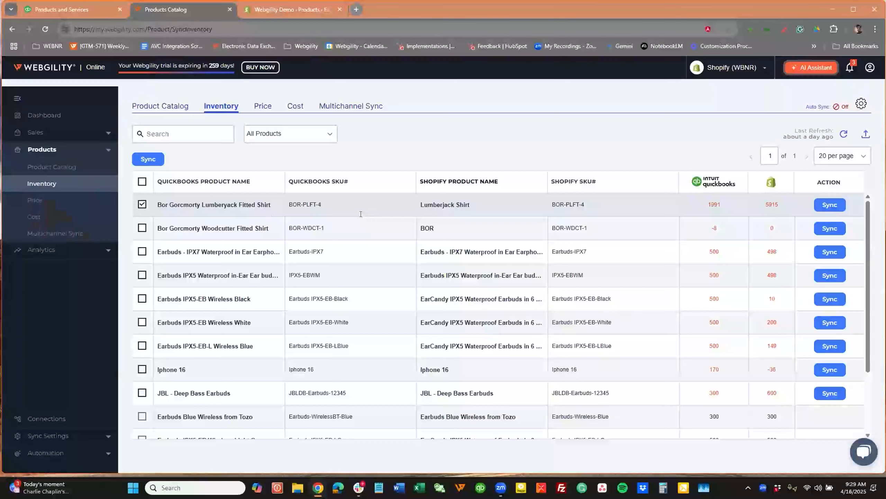
click(142, 204)
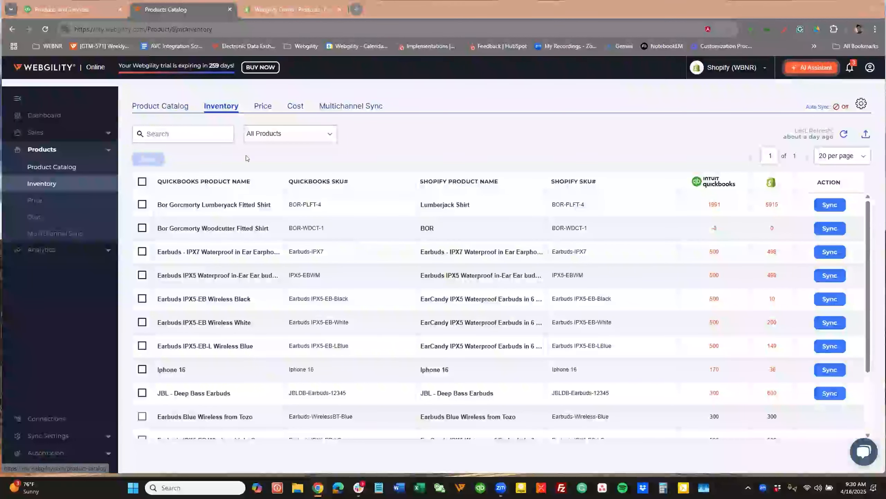
Open the AI Assistant, show its suggested questions about the Shopify store, and close it.
click(815, 69)
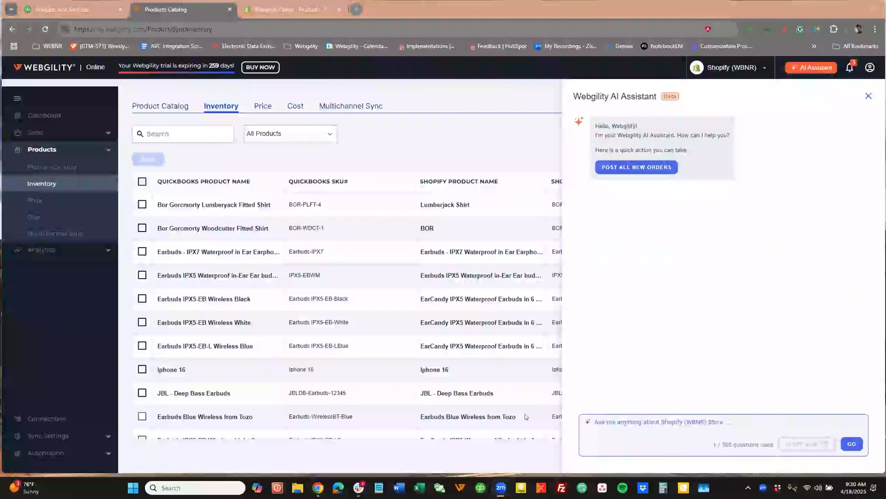
click(640, 420)
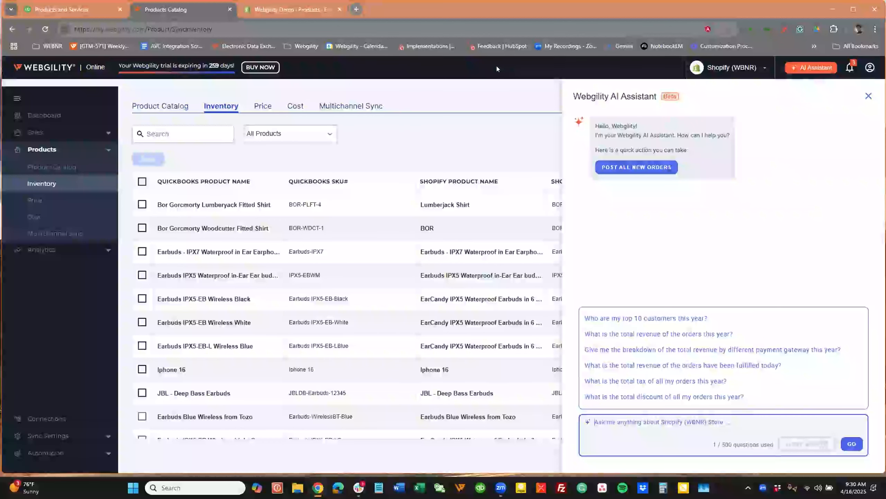
click(483, 92)
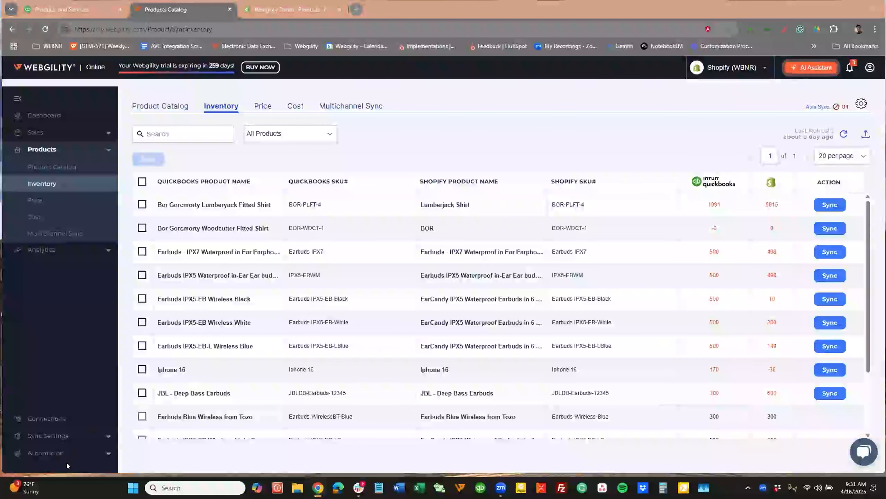
Open the automation scheduler rules and check the options for how frequently automation runs.
click(54, 452)
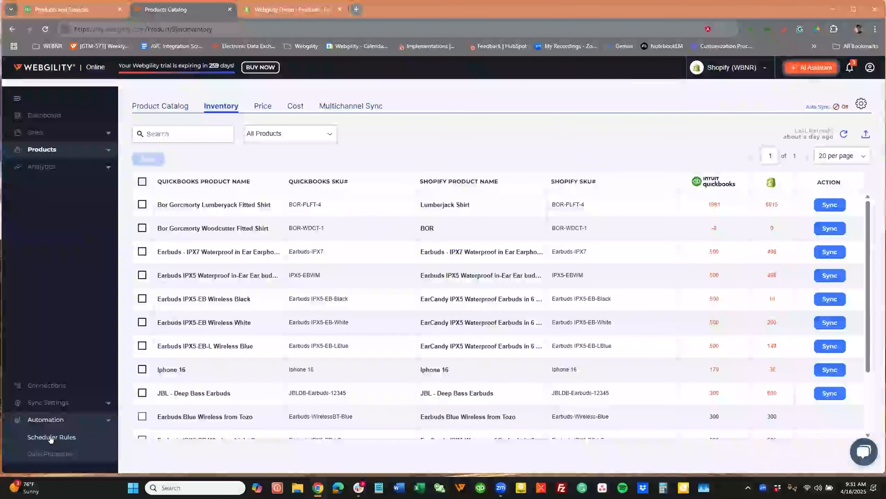
click(51, 437)
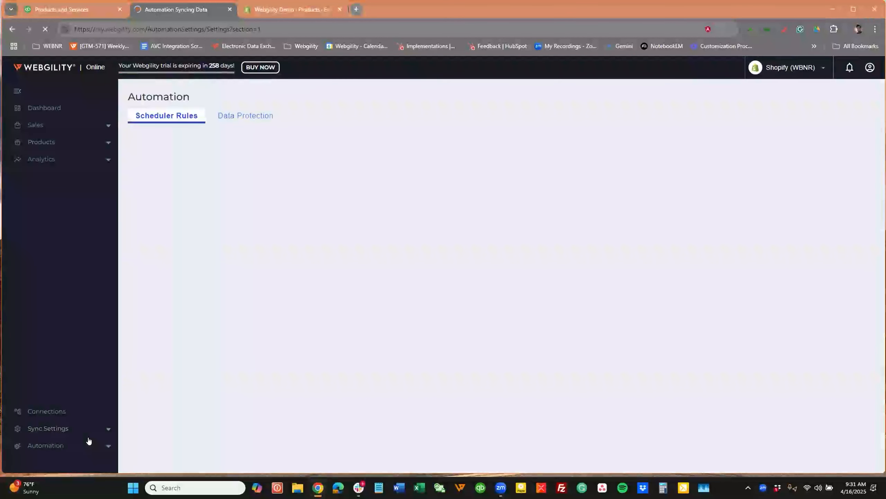
click(89, 441)
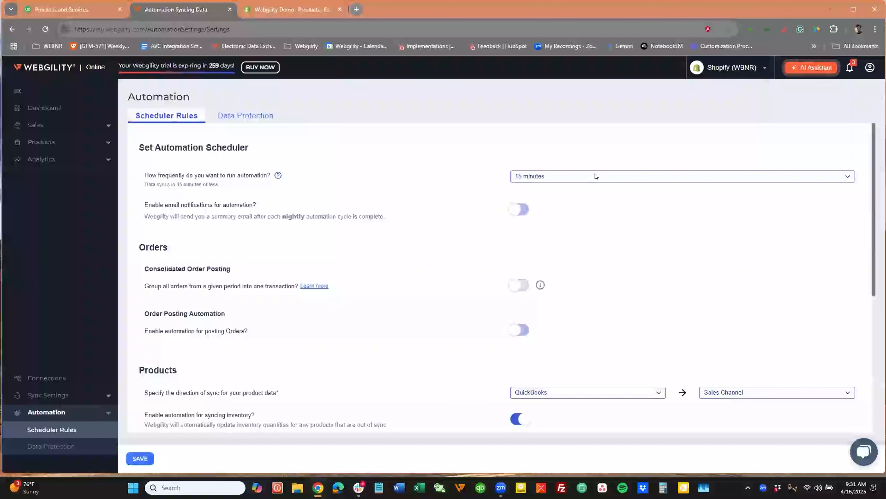
click(613, 184)
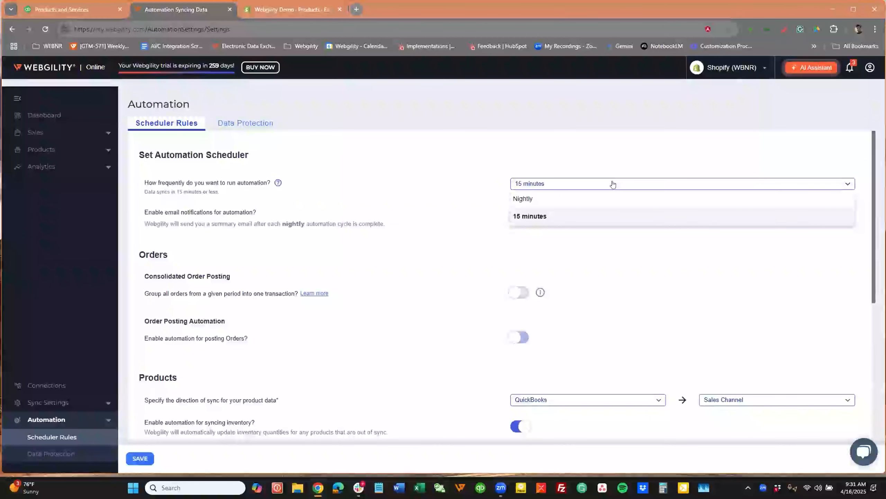
click(467, 184)
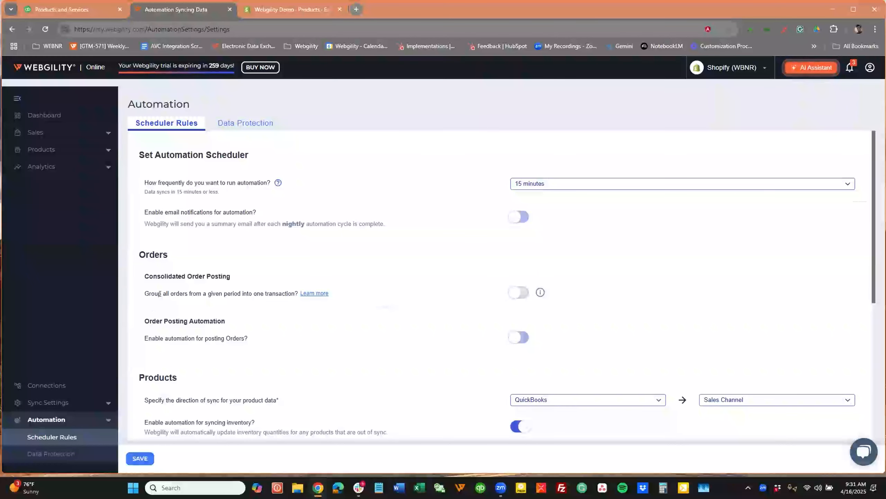
Review the order automation rules and check the source and destination options for the product data sync direction.
scroll(289, 344, down, 2)
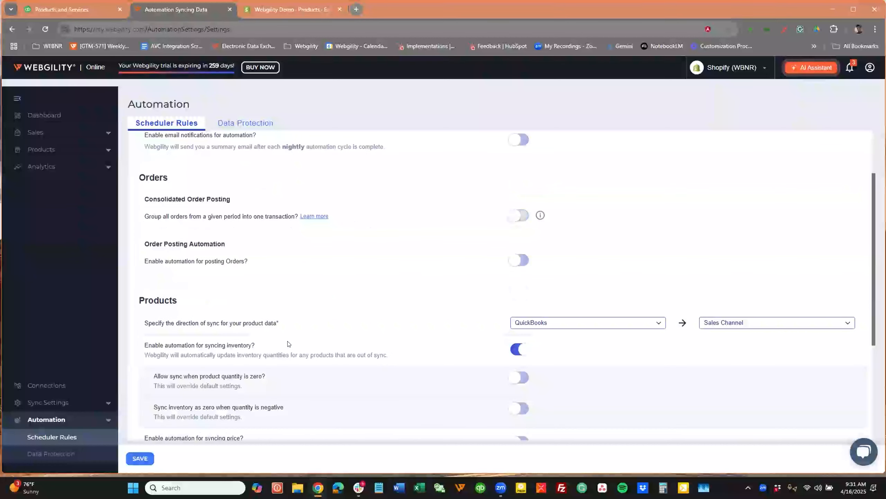
scroll(292, 339, down, 4)
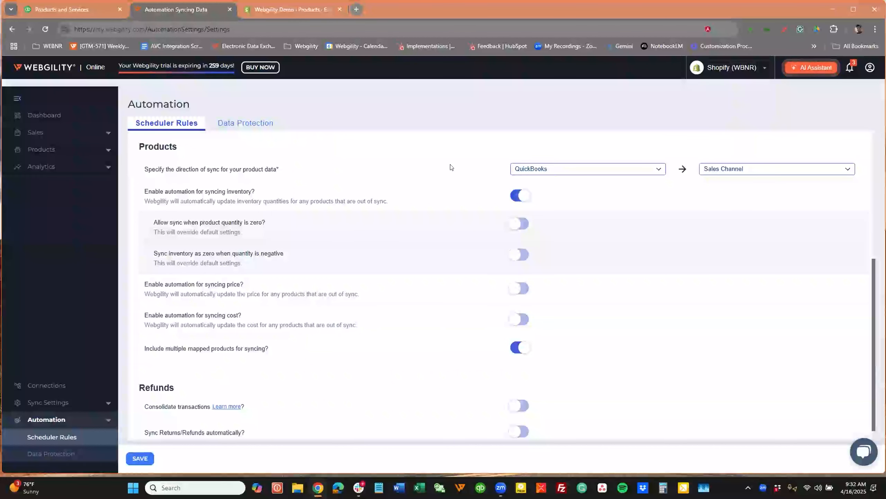
click(536, 169)
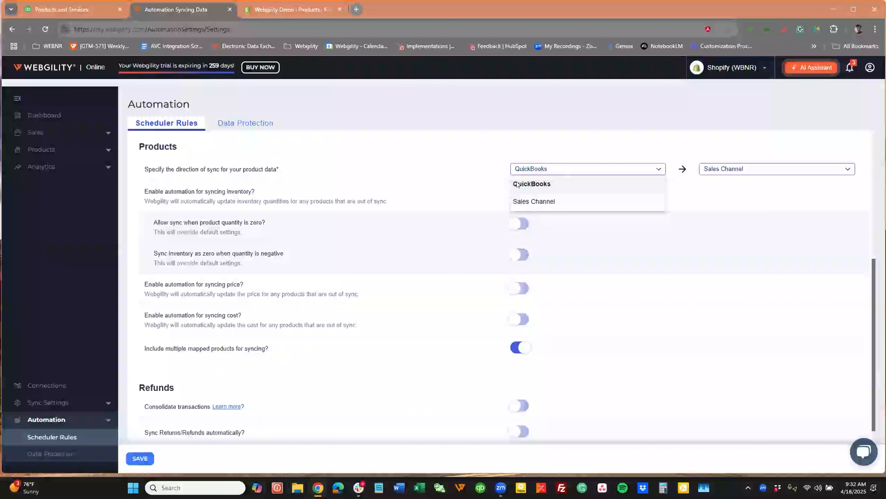
click(404, 159)
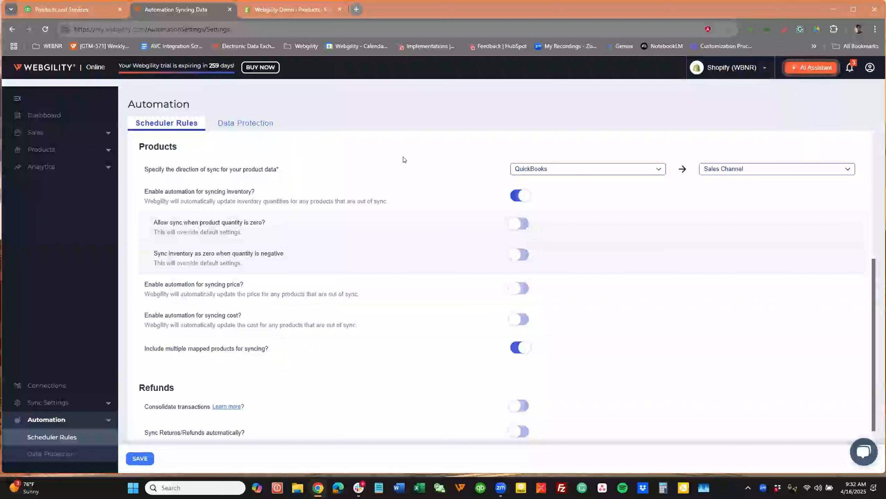
click(772, 169)
click(464, 203)
Enable automation for syncing price in the product rules and review the remaining product and refund rules.
click(522, 200)
click(517, 242)
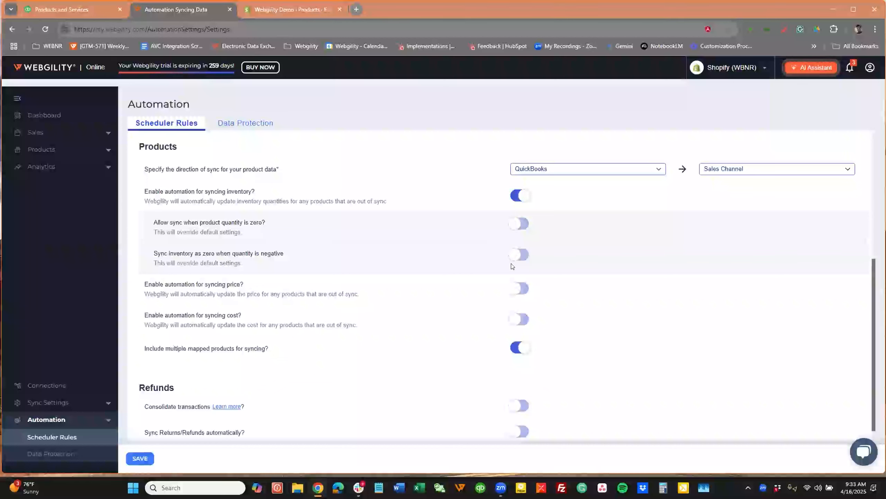
click(517, 290)
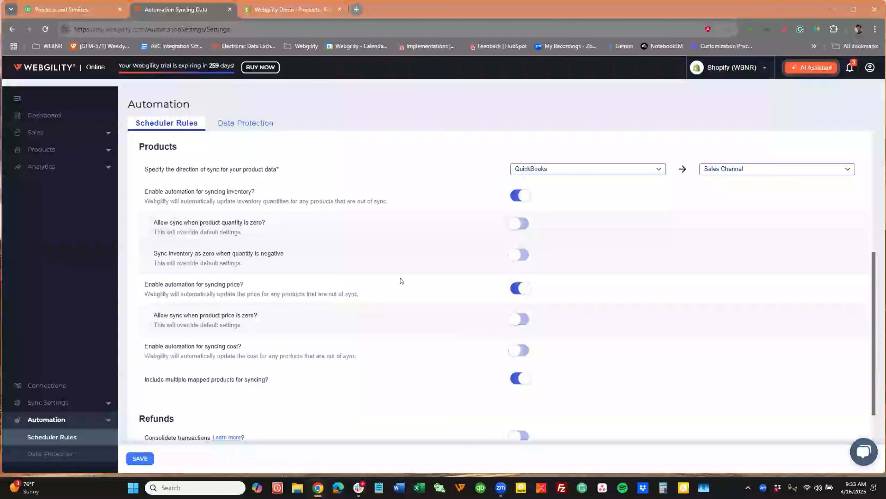
scroll(400, 280, down, 1)
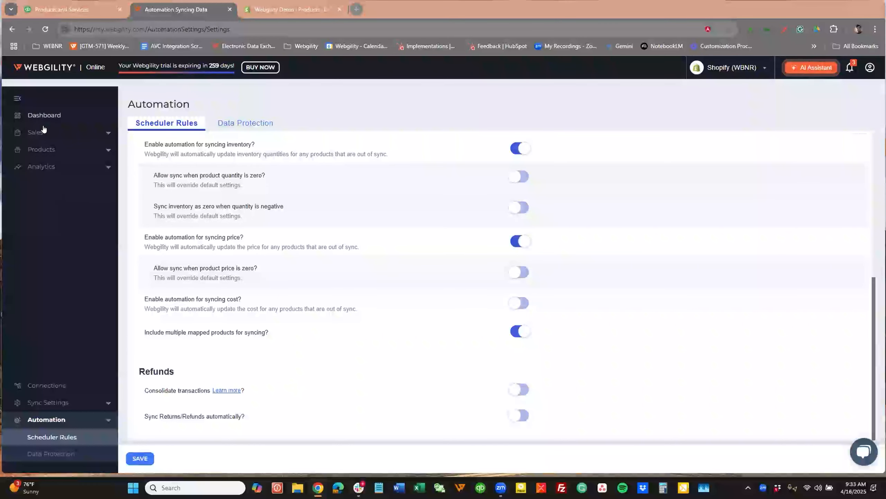
Open the product catalog and show the list of connected stores.
click(40, 150)
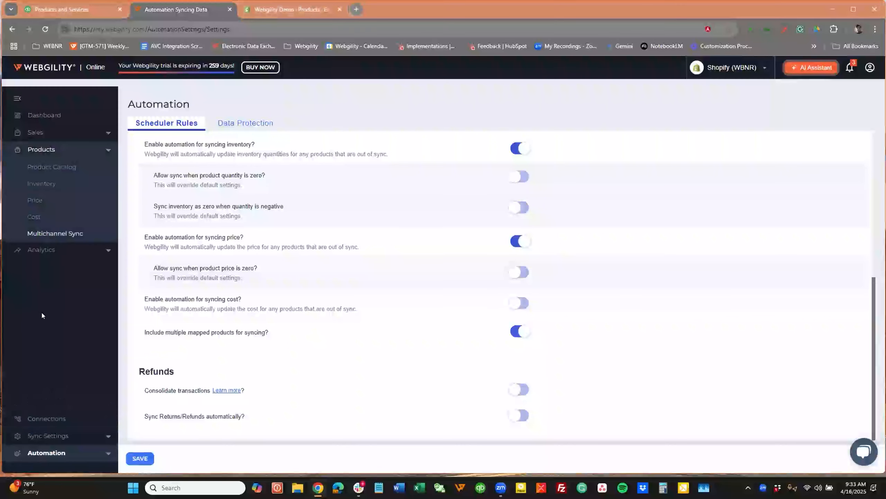
click(63, 168)
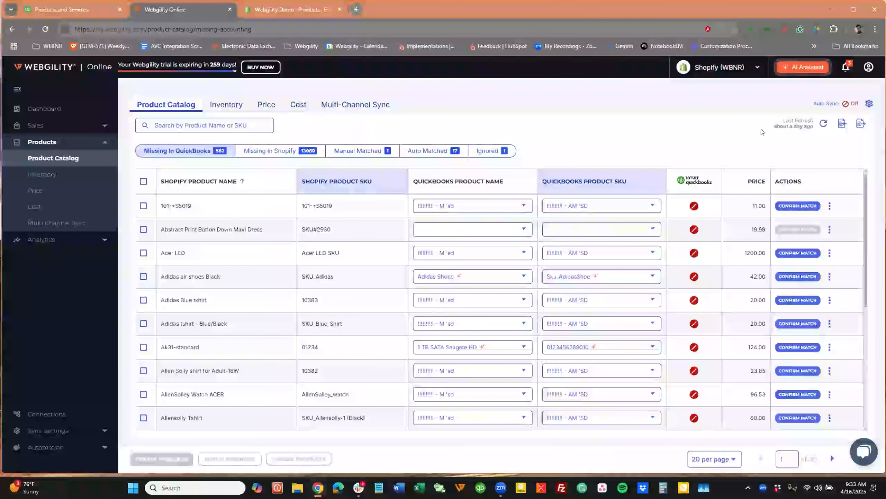
click(753, 65)
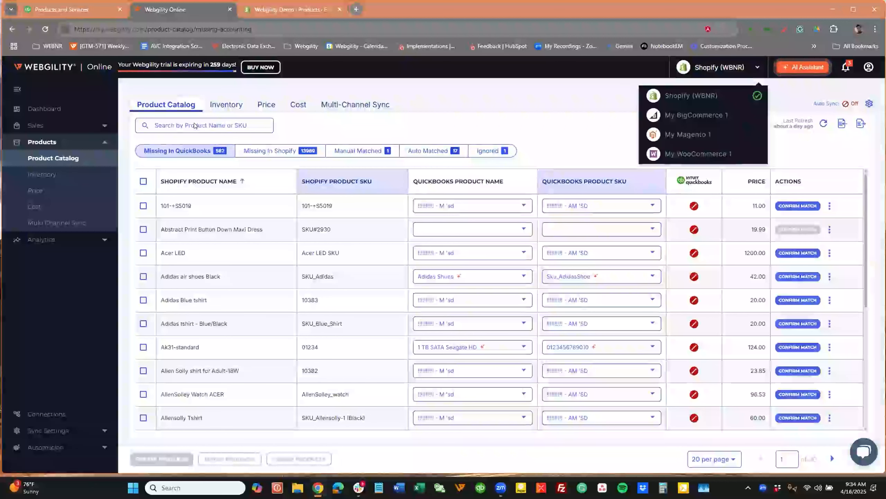
Search the product catalog for "earbuds".
click(195, 127)
click(195, 124)
text(ear)
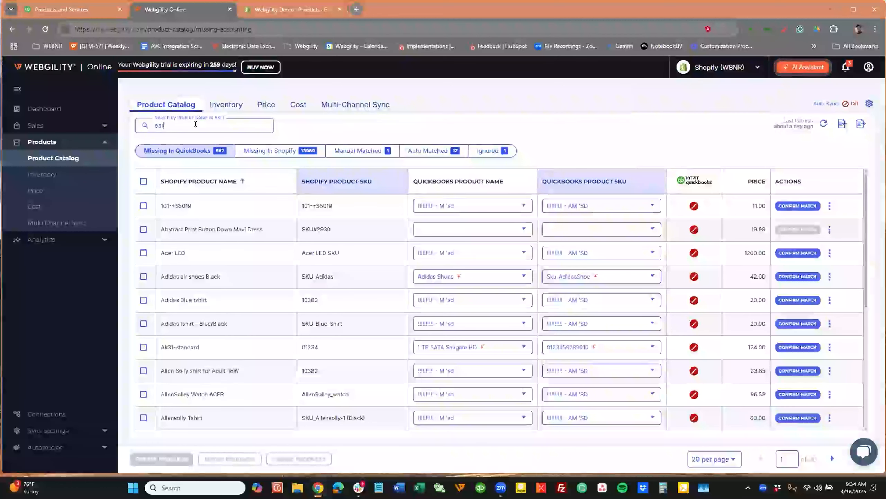
text(bi)
key(BackSpace)
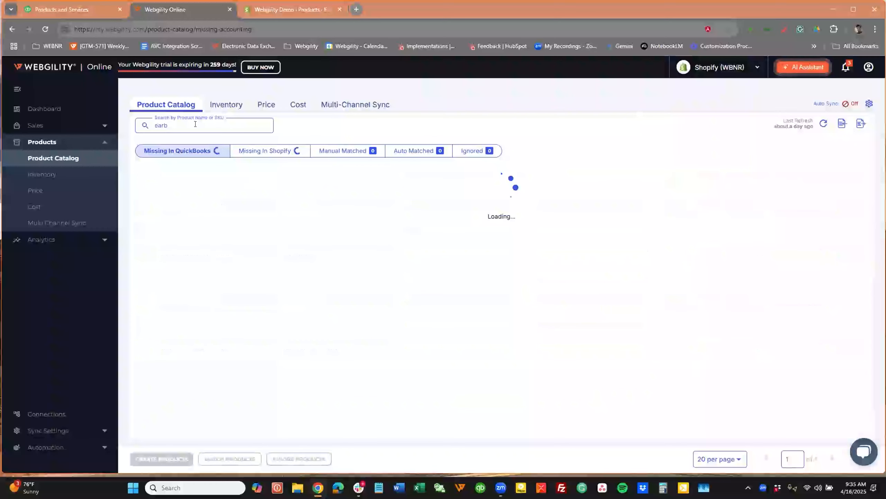
text(uds)
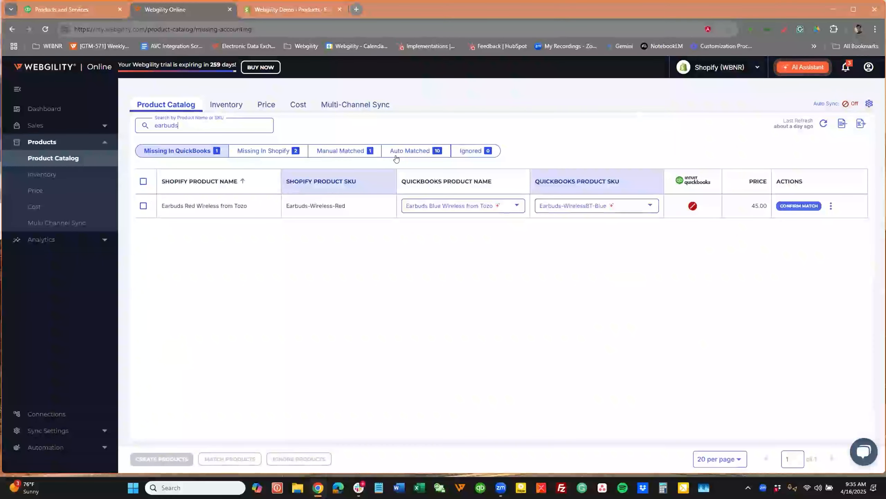
List the manually matched and the auto-matched earbuds, and select Earbuds Midnight Black Wireless - FBA.
click(349, 151)
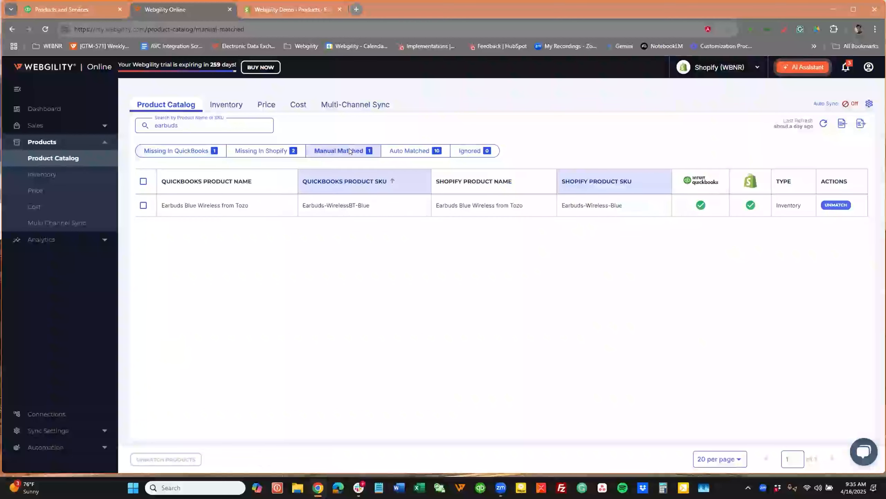
click(394, 153)
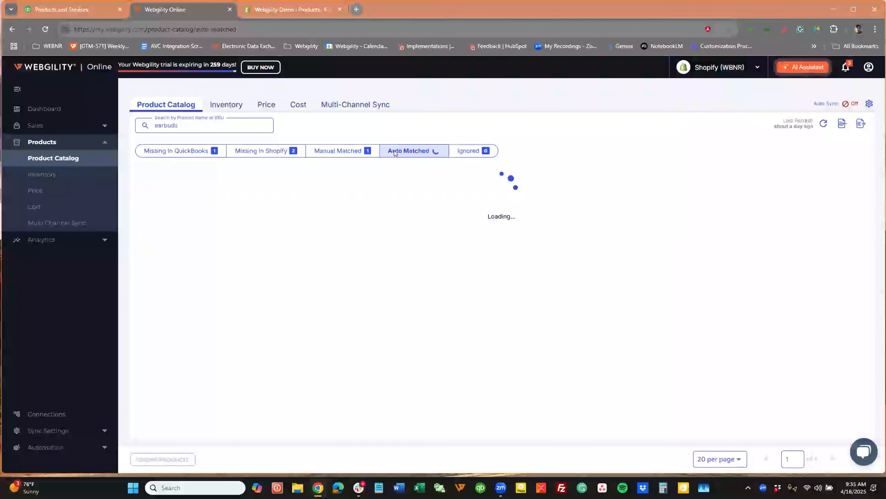
drag(268, 231, 158, 231)
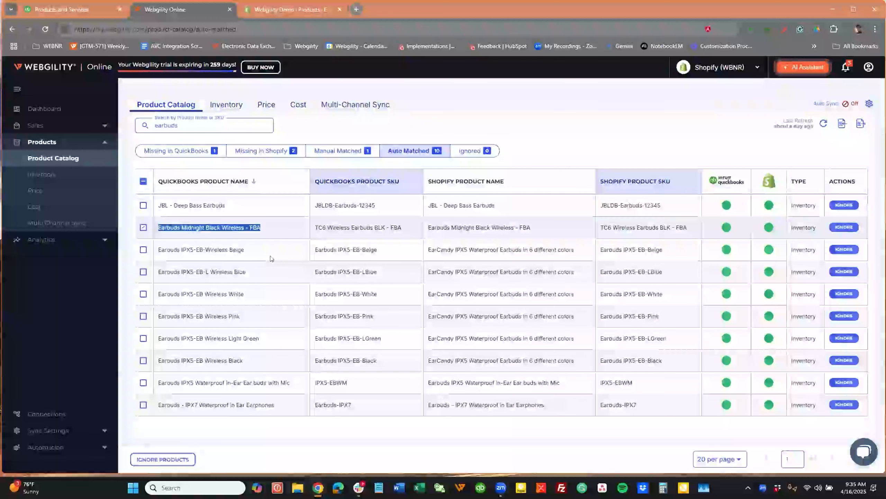
Show the connected stores, and in Shopify examine the SKU, barcode and inventory details of Earbuds Blue Wireless from Tozo.
click(730, 66)
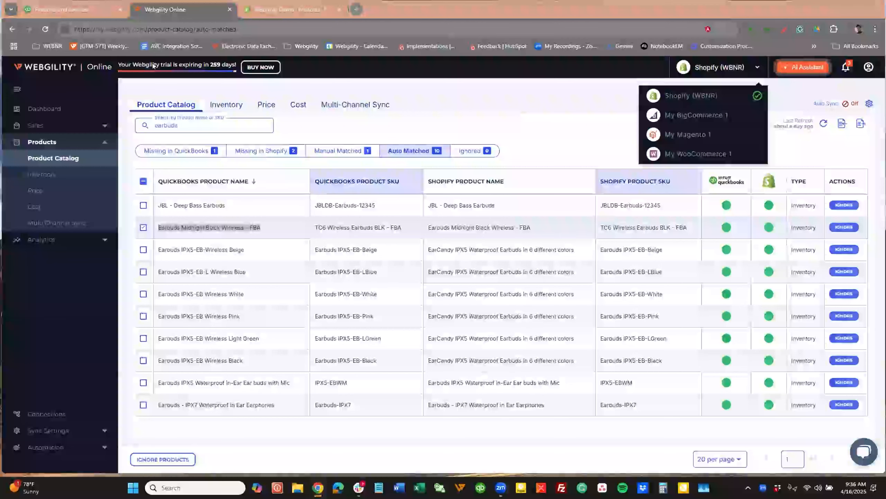
click(306, 7)
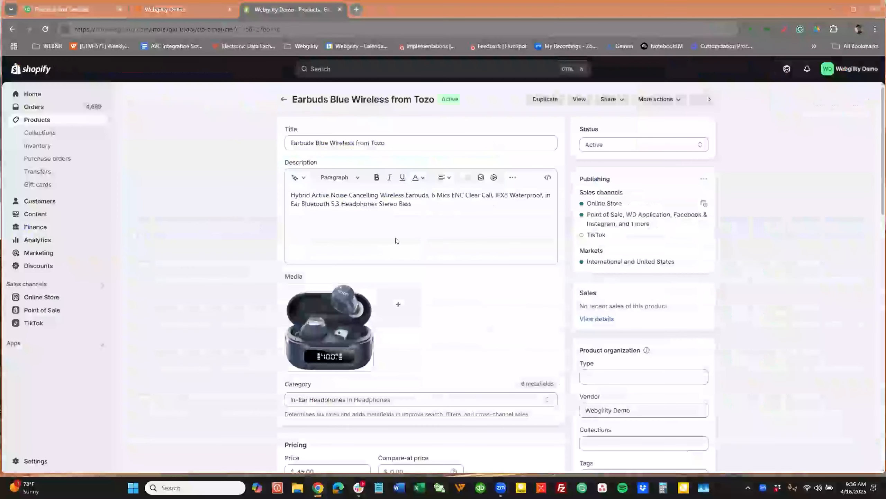
scroll(469, 323, down, 4)
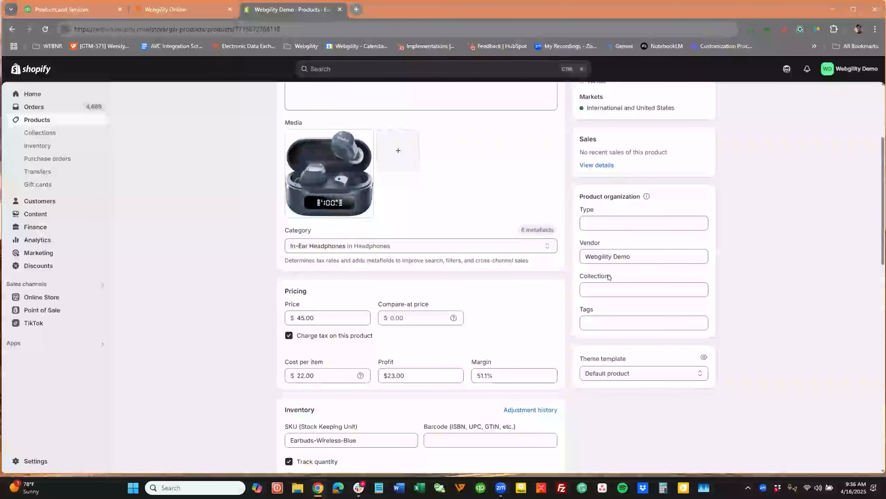
scroll(606, 258, down, 4)
click(427, 284)
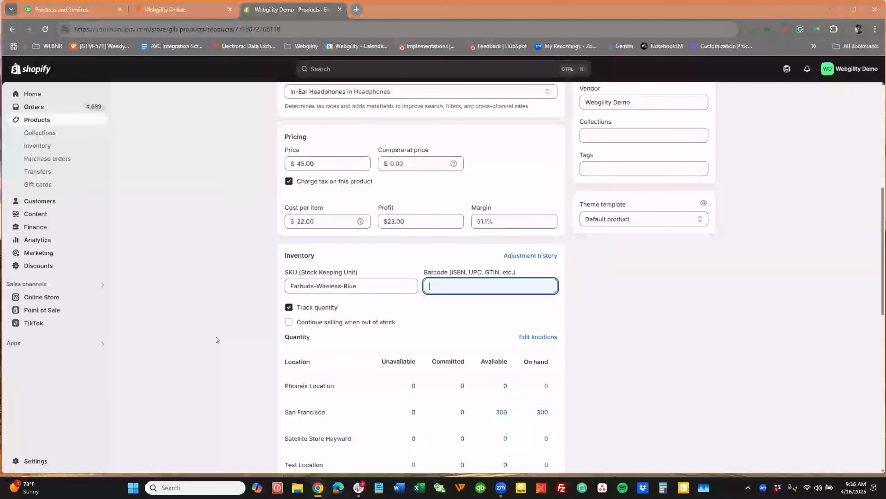
scroll(217, 144, up, 8)
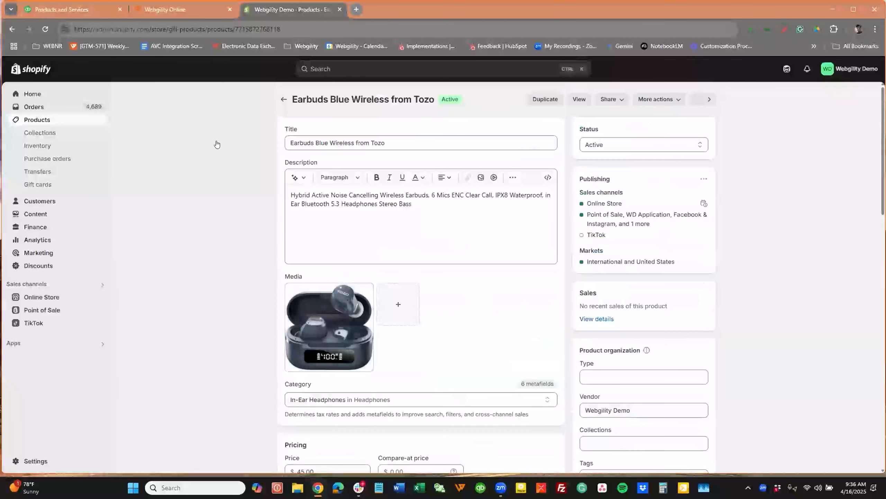
Examine the variant SKUs of EarCandy IPX5 Waterproof Earbuds in 6 different colors in Shopify, and return to Webgility's auto-matched products.
click(284, 99)
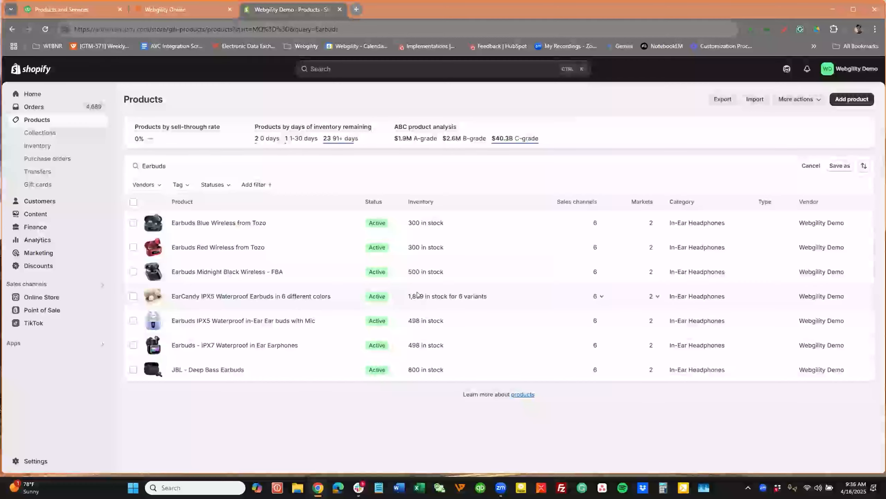
click(410, 295)
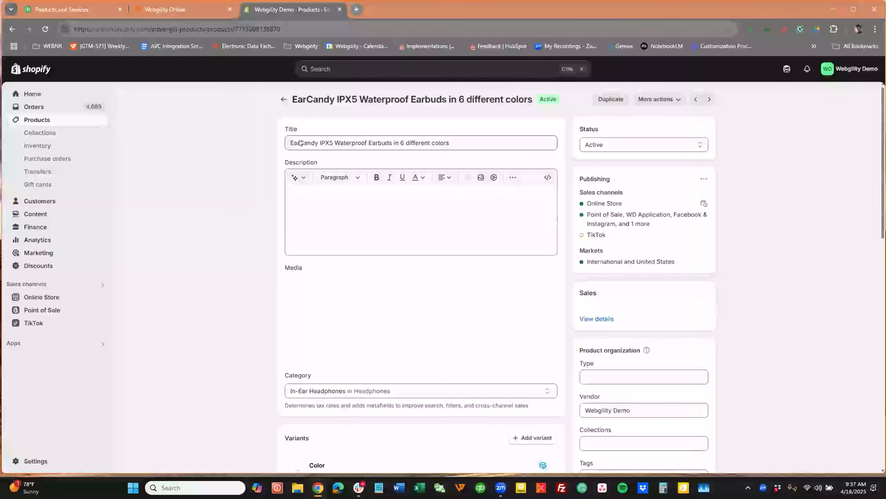
triple_click(417, 143)
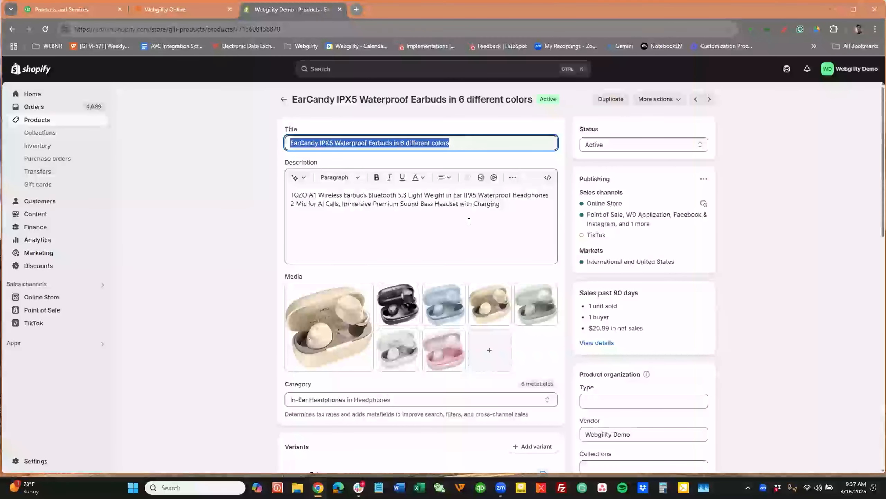
scroll(468, 222, down, 6)
scroll(468, 225, down, 4)
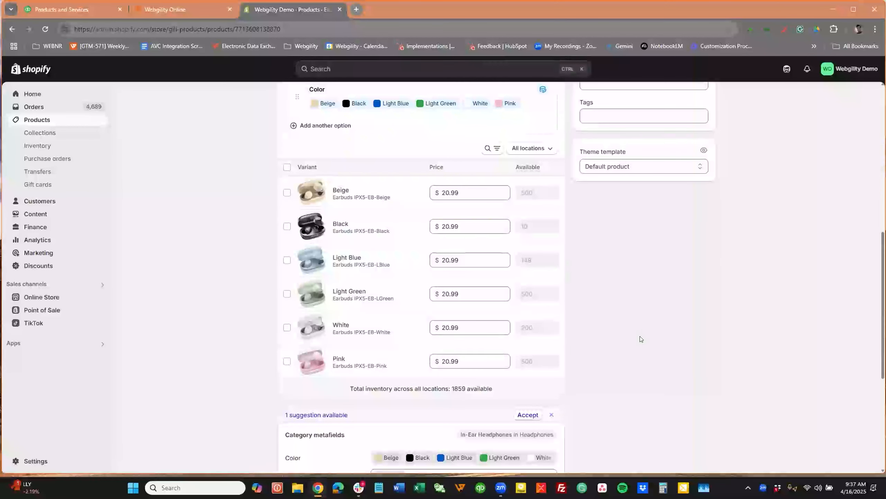
click(197, 7)
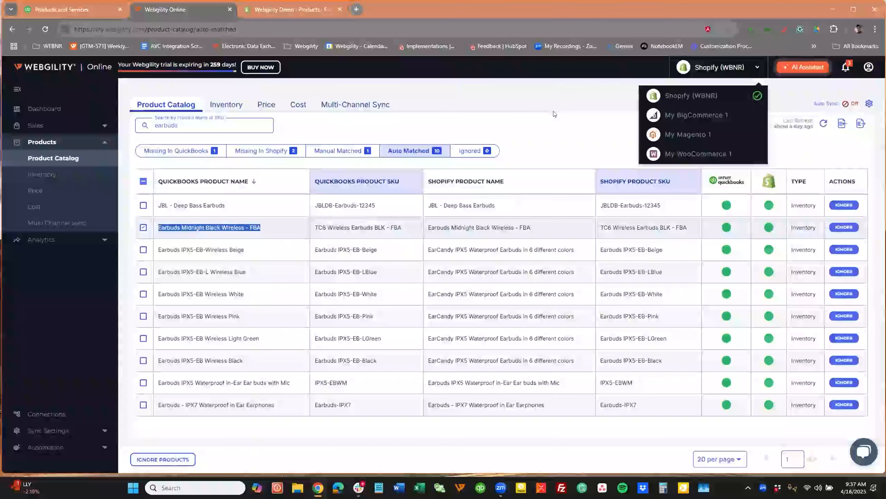
click(672, 199)
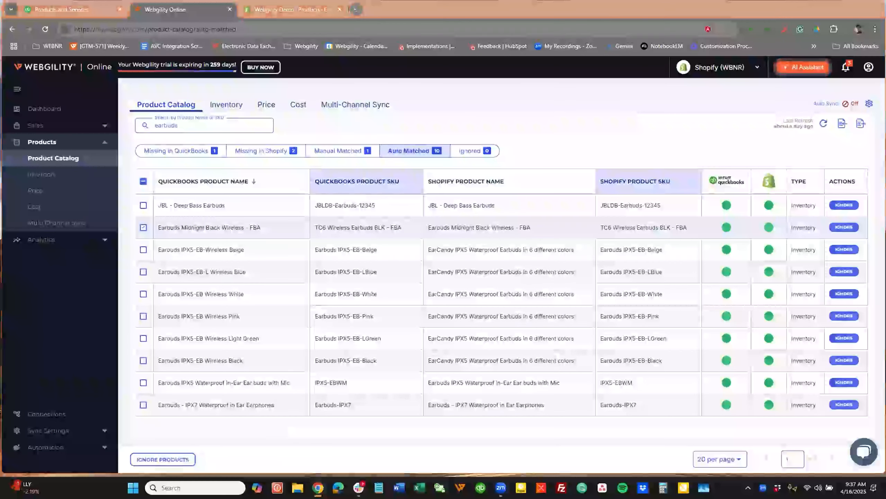